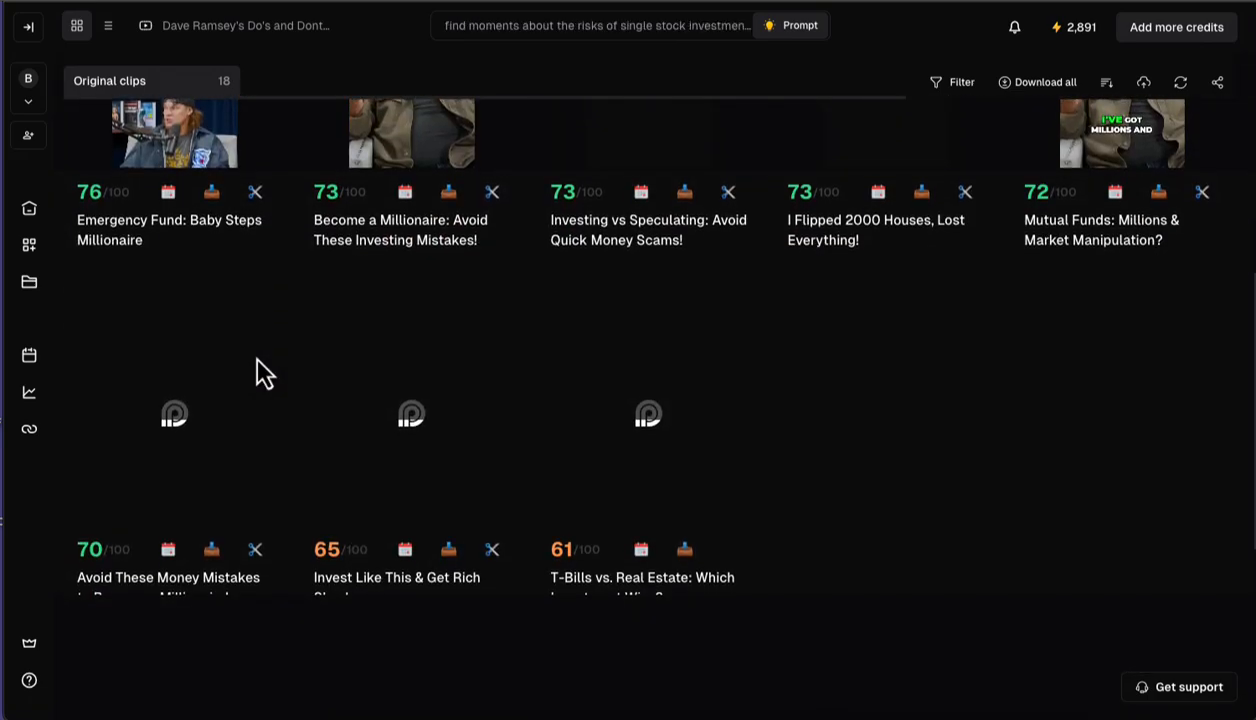
scroll(258, 368, up, 8)
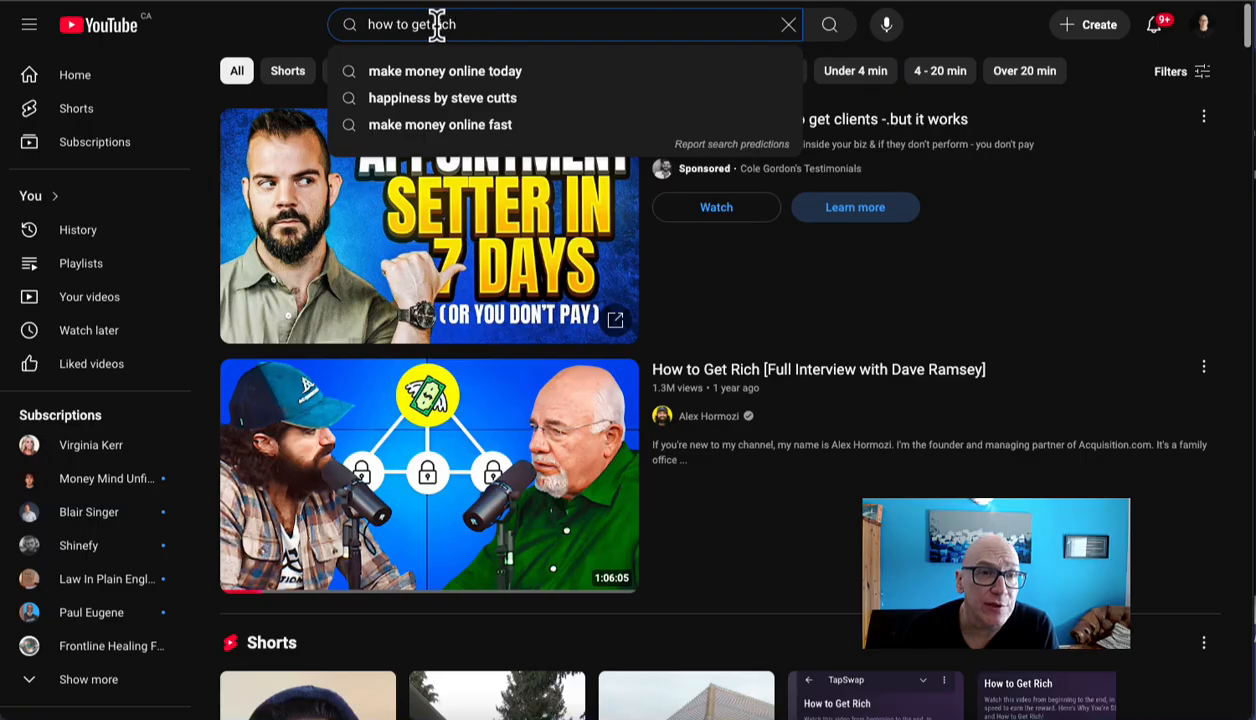
Step: Search YouTube for "how to get rich"
drag(458, 24, 320, 33)
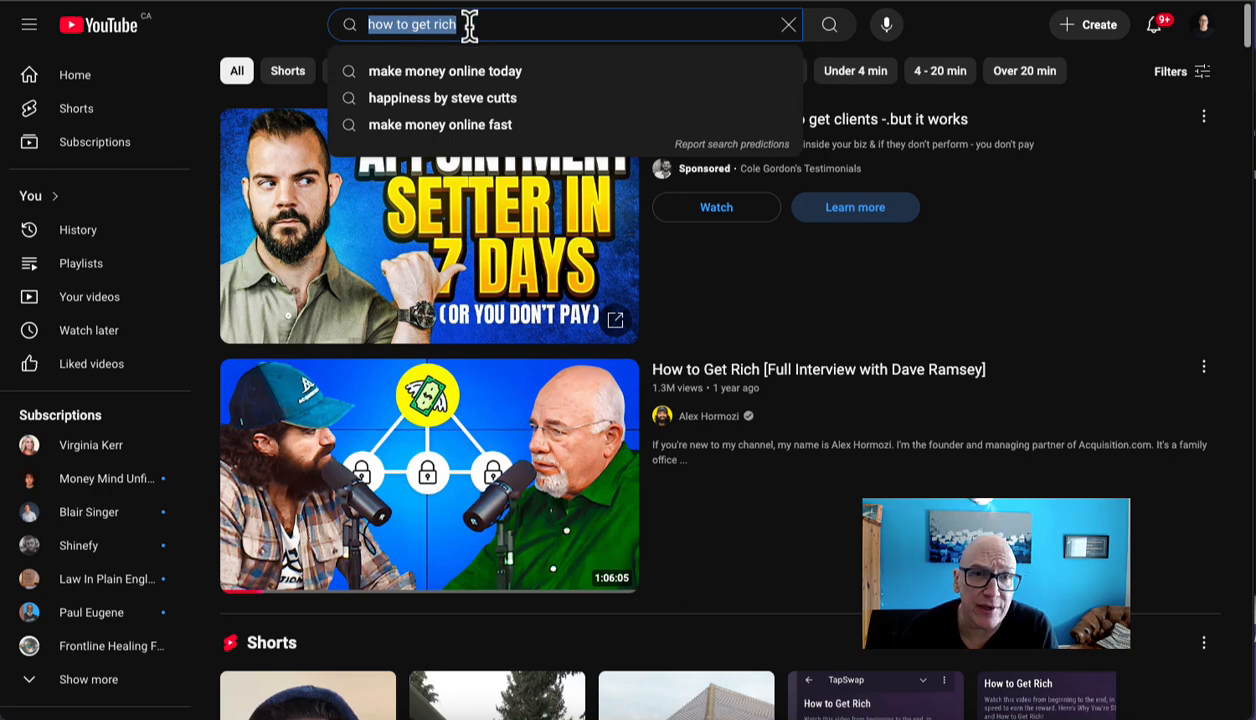
drag(469, 24, 340, 24)
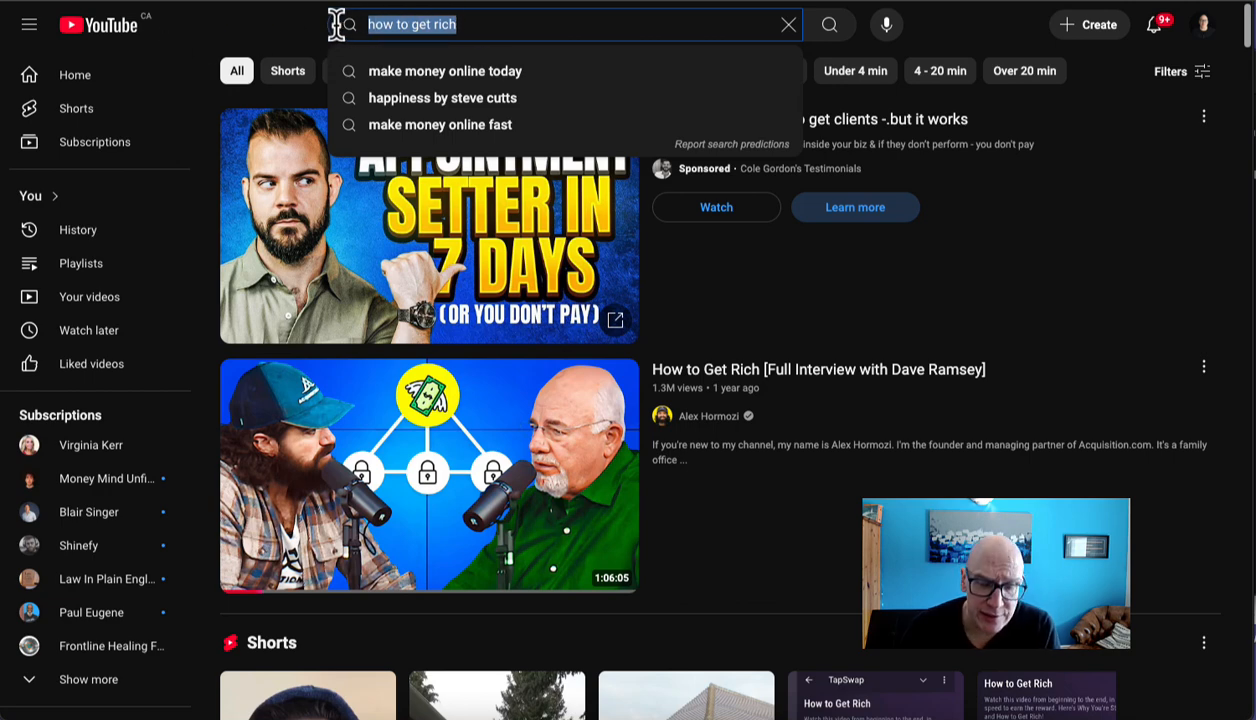
key(Return)
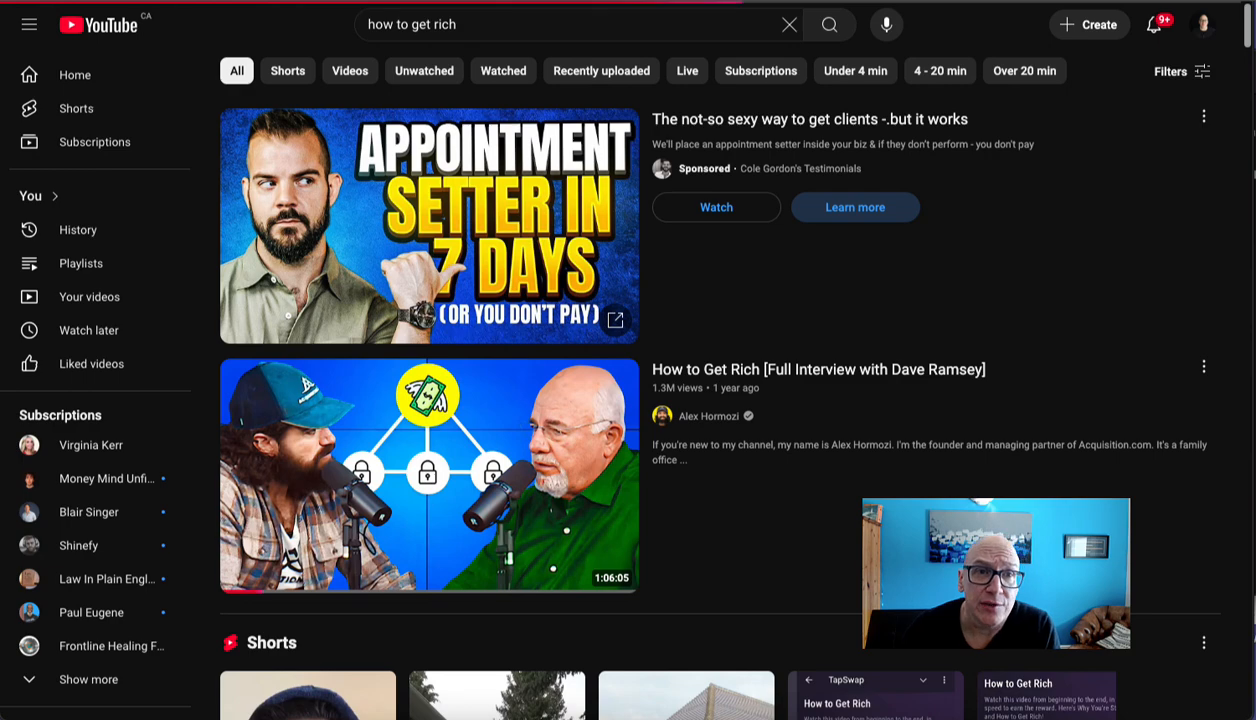
Step: Open the video "How to Get Rich [Full Interview with Dave Ramsey]" from the search results and pause its playback
mouse_move(608, 440)
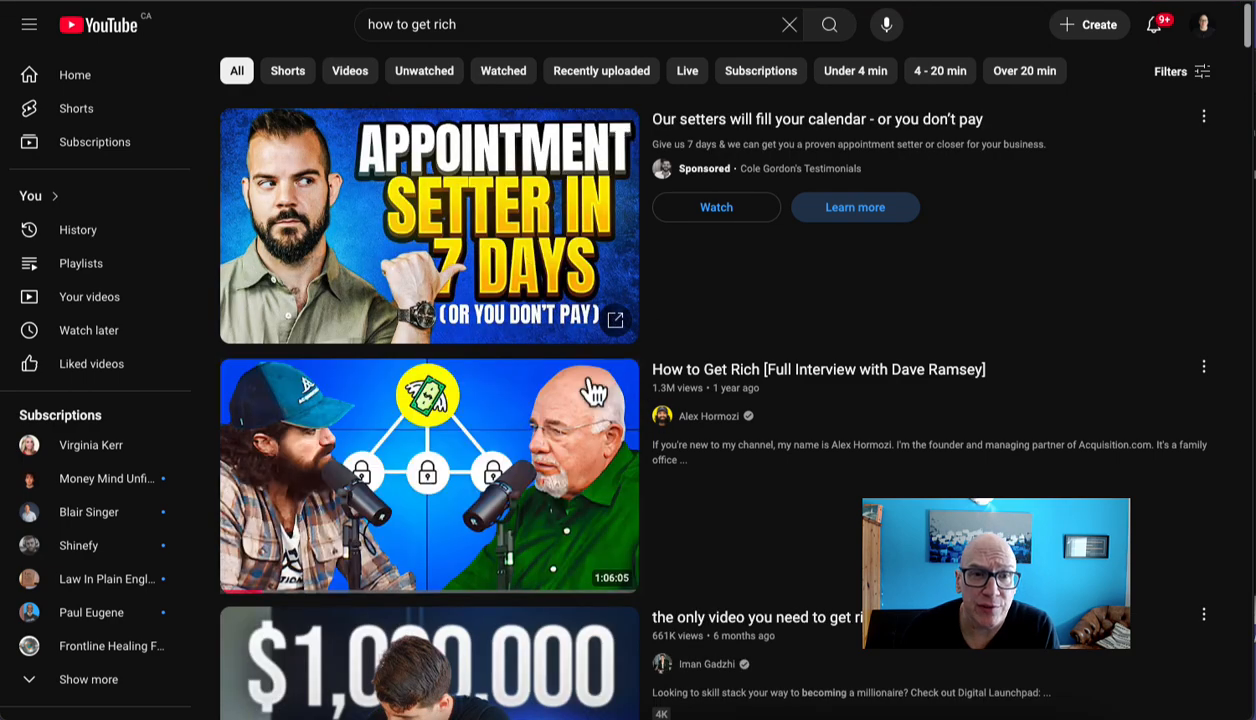
scroll(594, 392, down, 5)
scroll(555, 300, down, 1)
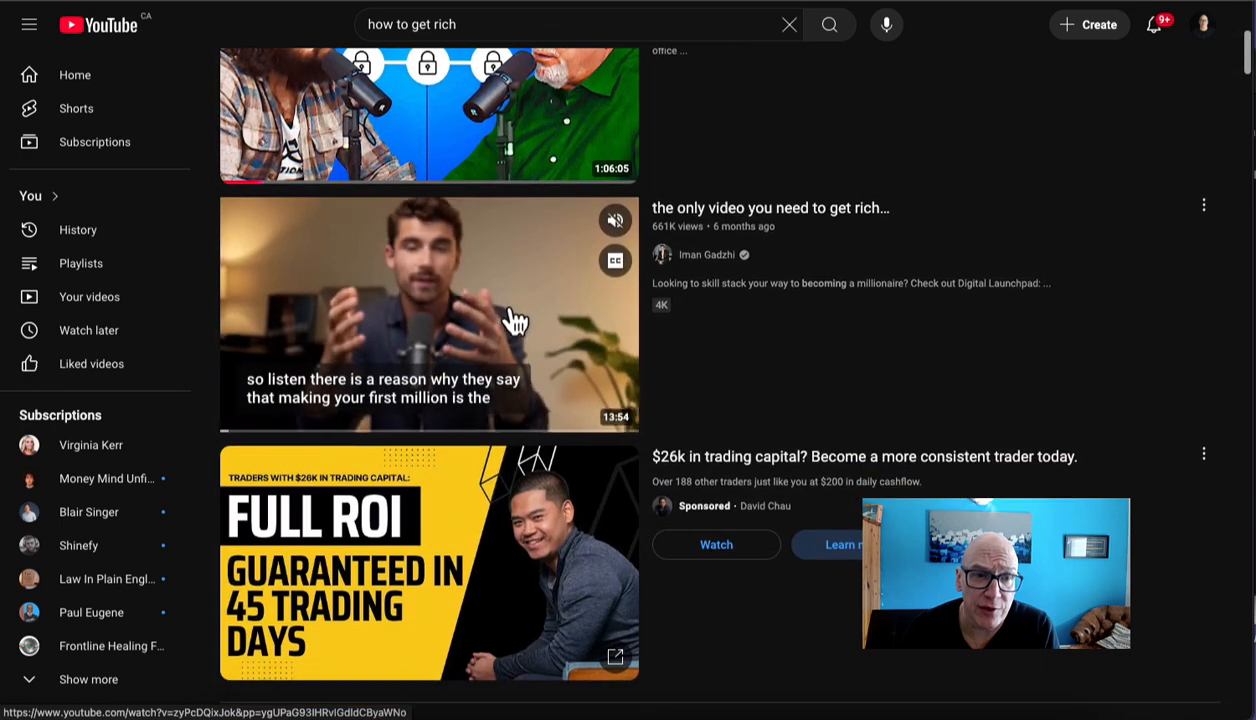
scroll(685, 363, up, 1)
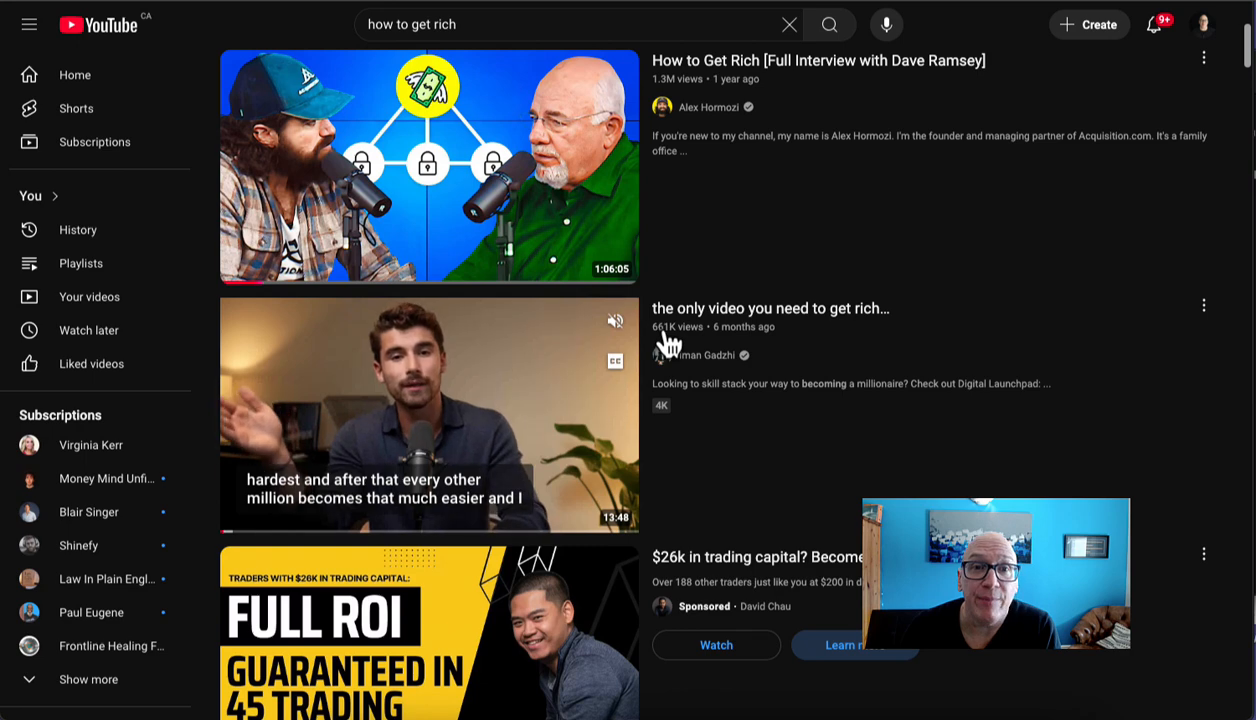
scroll(668, 343, up, 3)
mouse_move(376, 449)
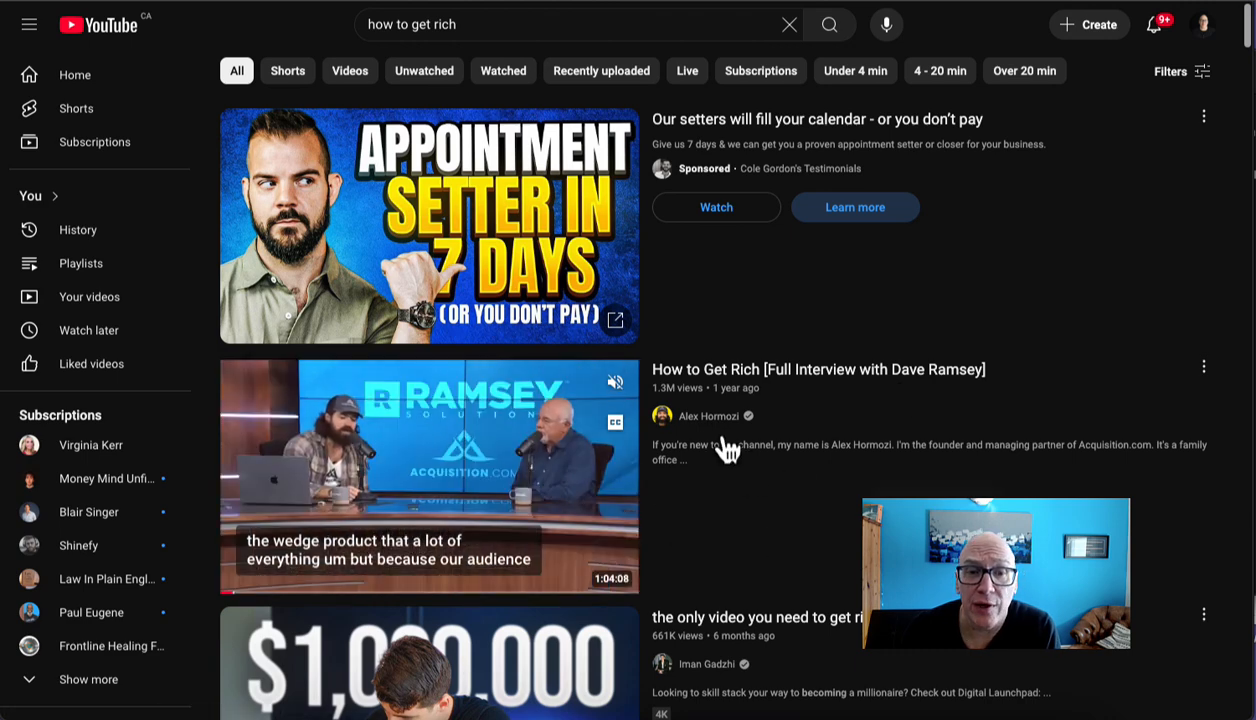
click(721, 381)
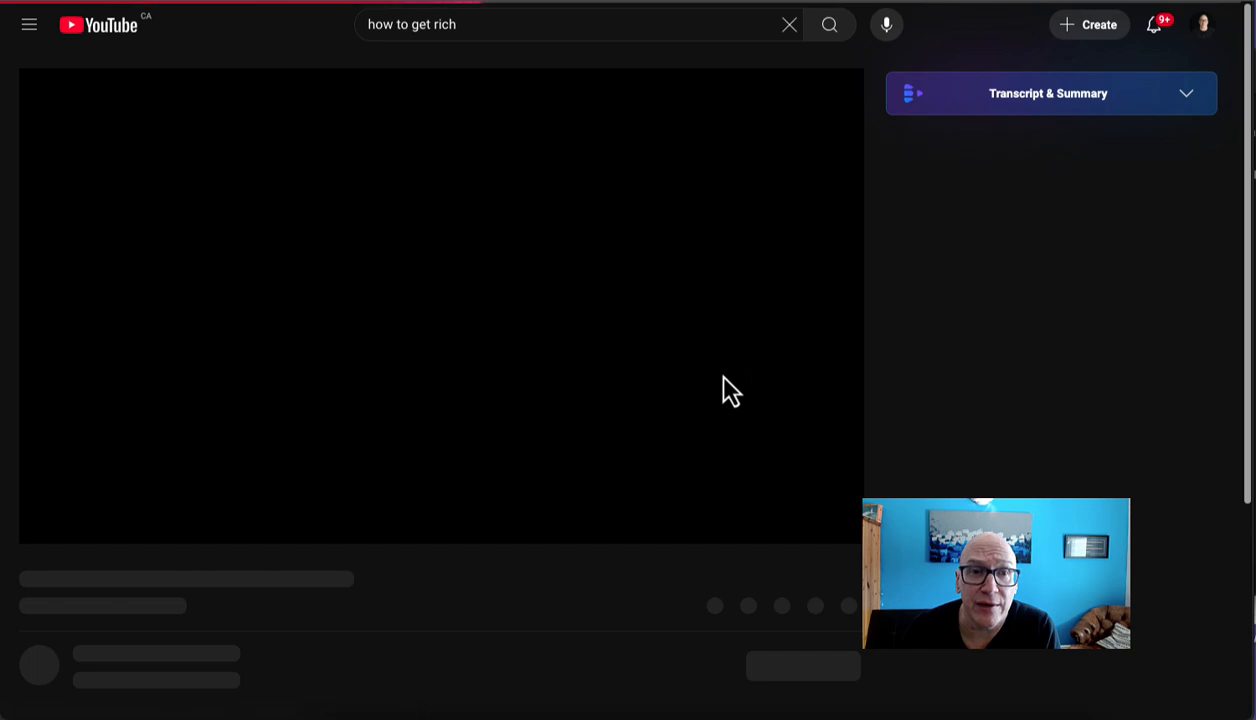
click(52, 523)
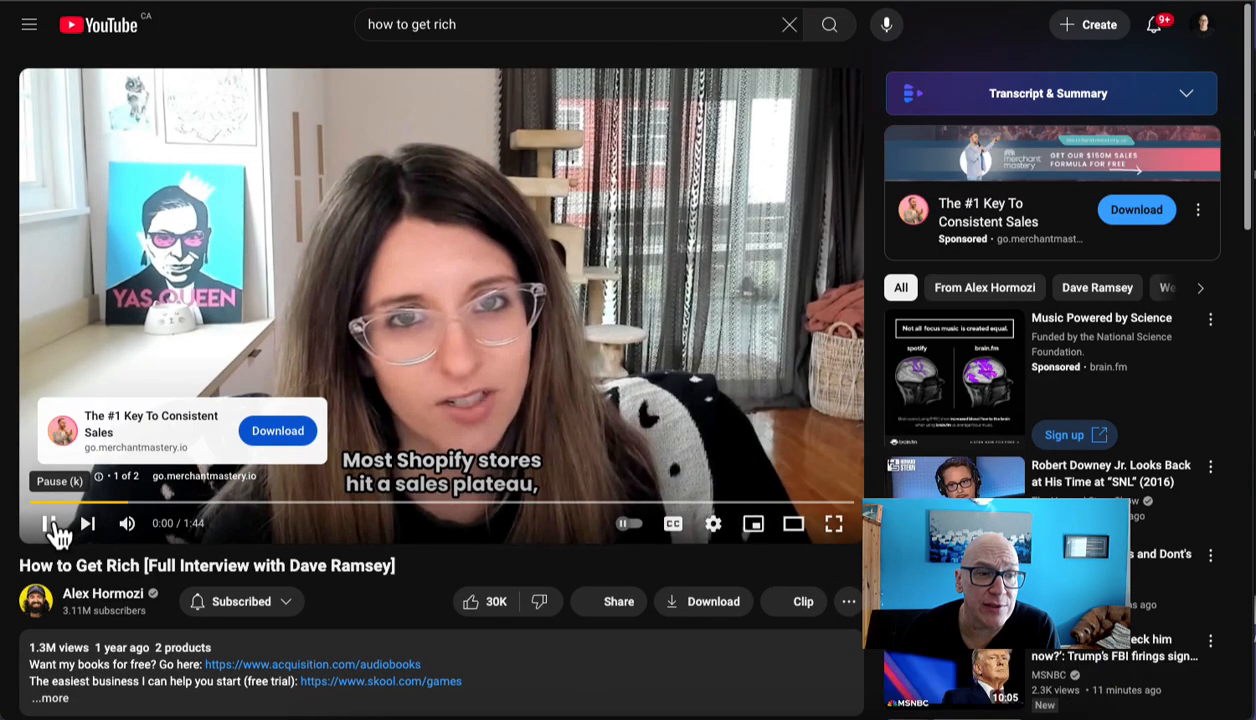
click(50, 523)
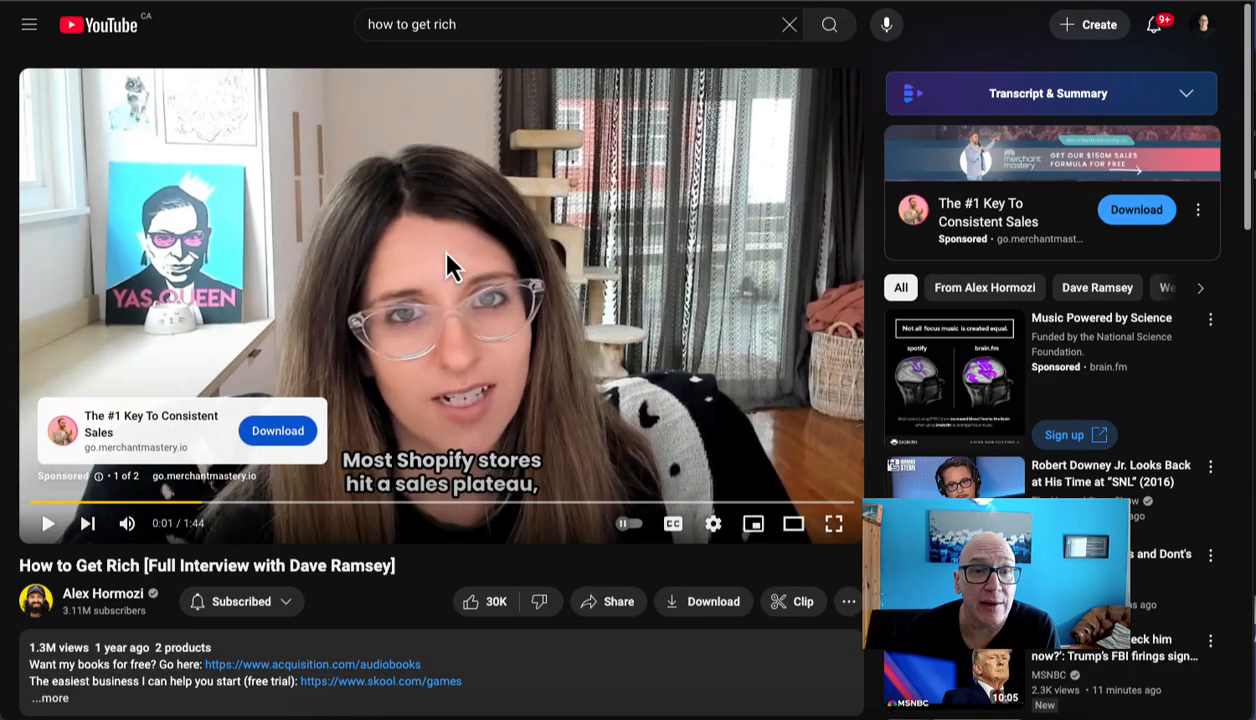
Step: Copy the share link of the "How to Get Rich" interview video
scroll(428, 579, down, 1)
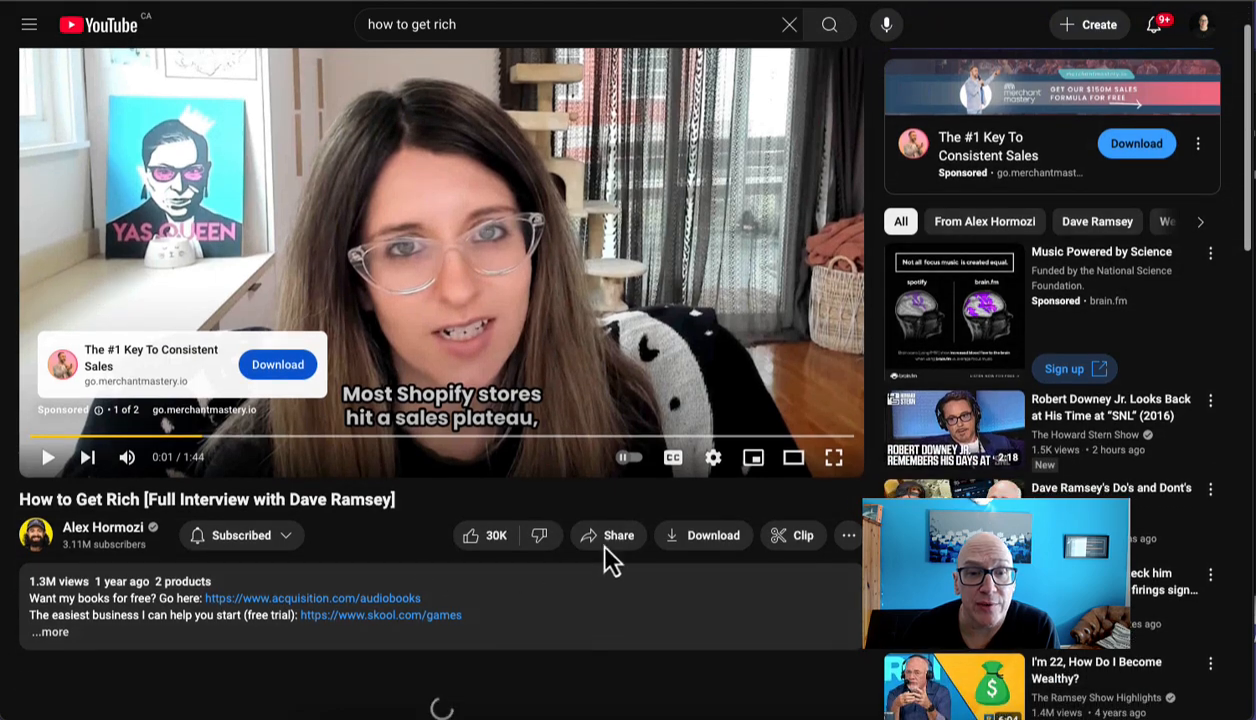
click(619, 536)
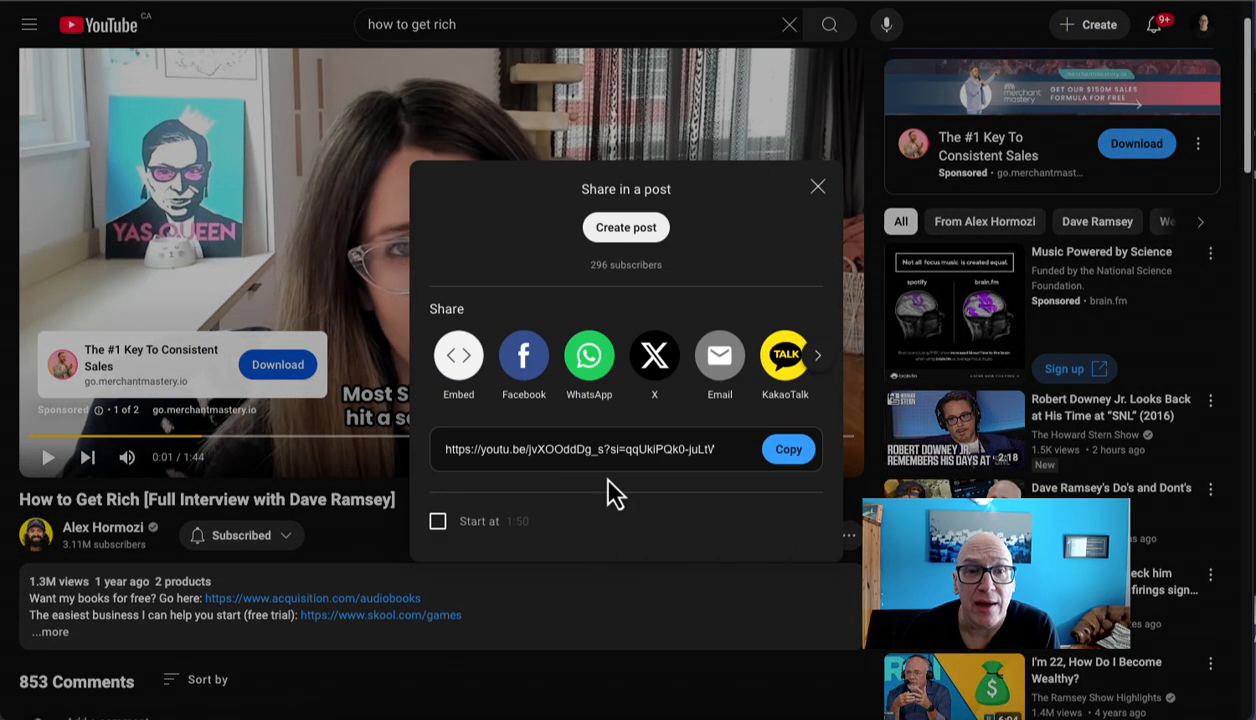
click(786, 455)
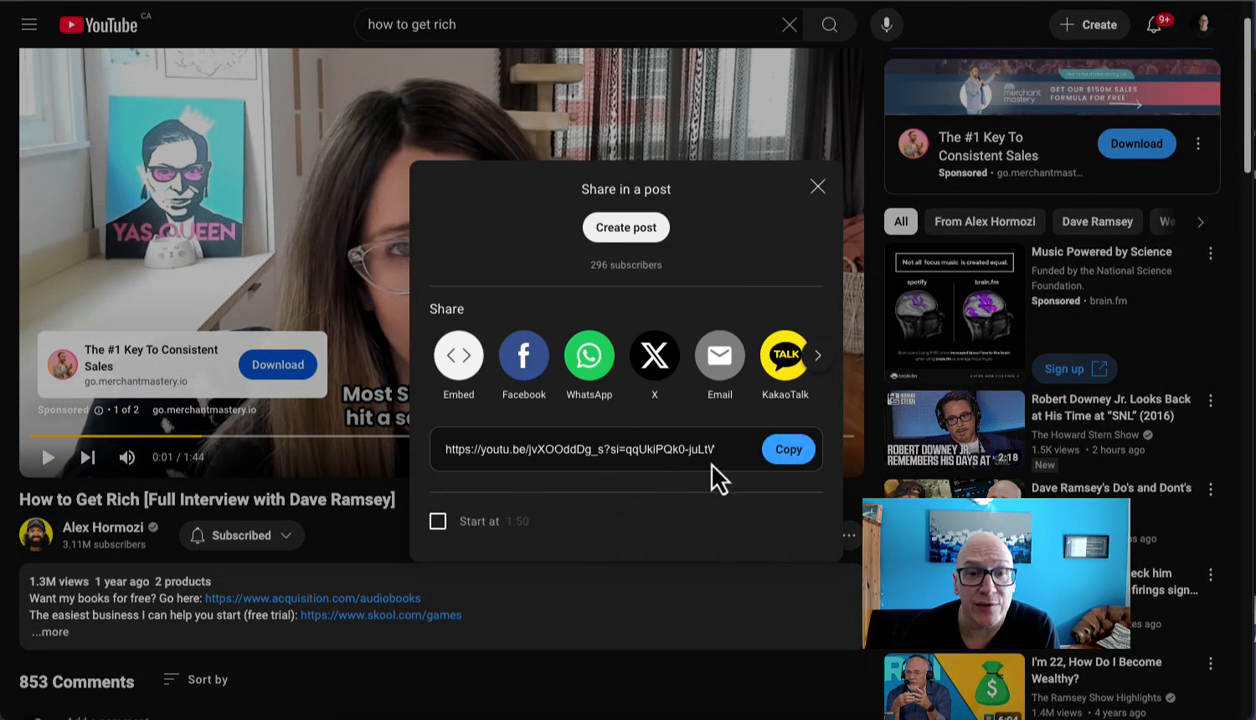
click(789, 452)
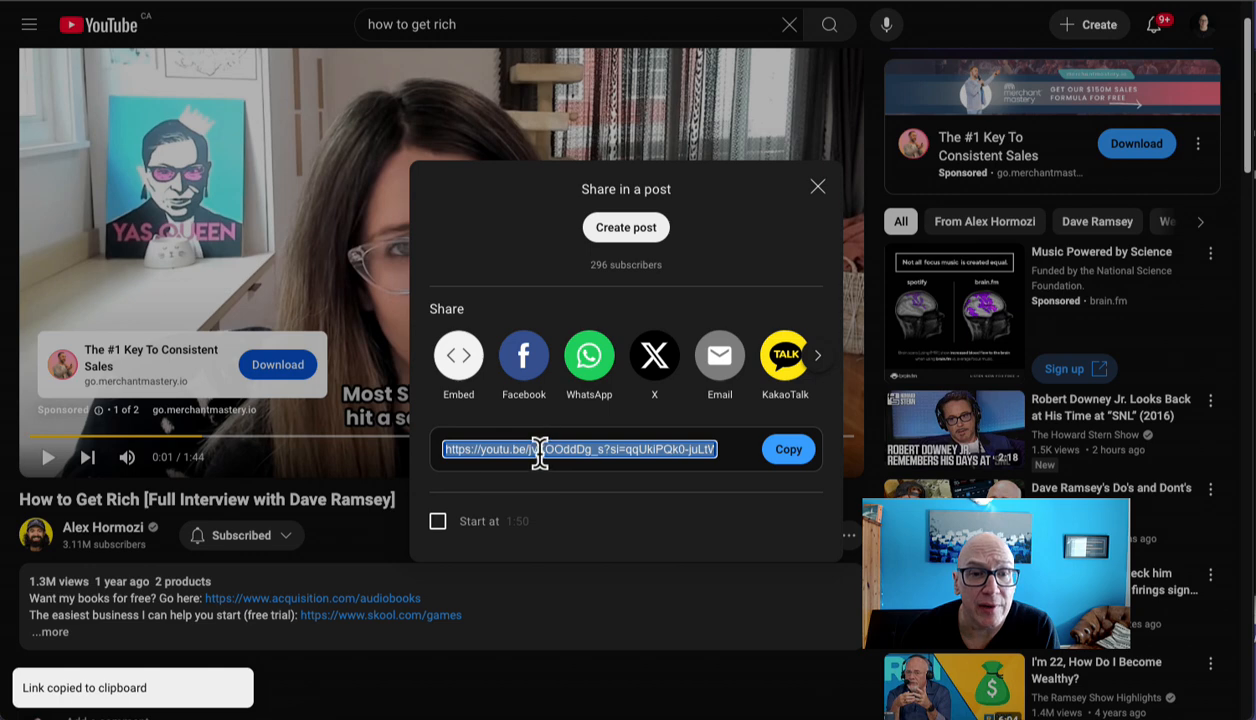
click(790, 454)
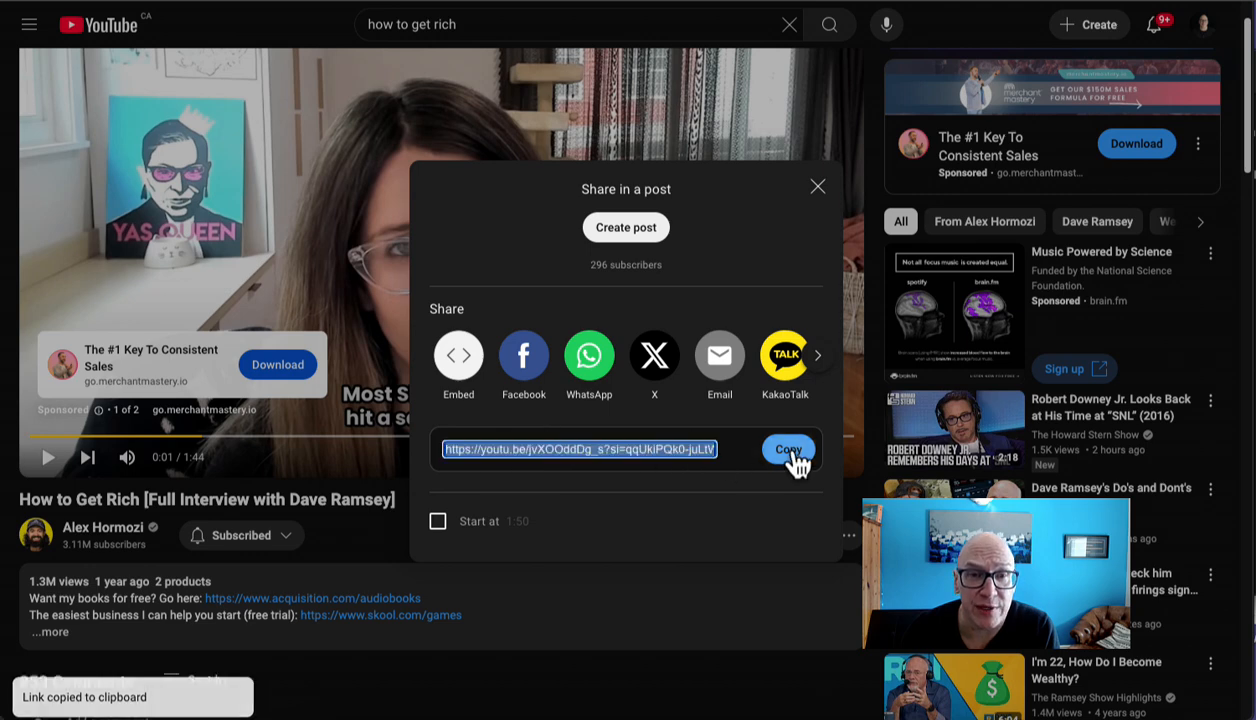
click(817, 190)
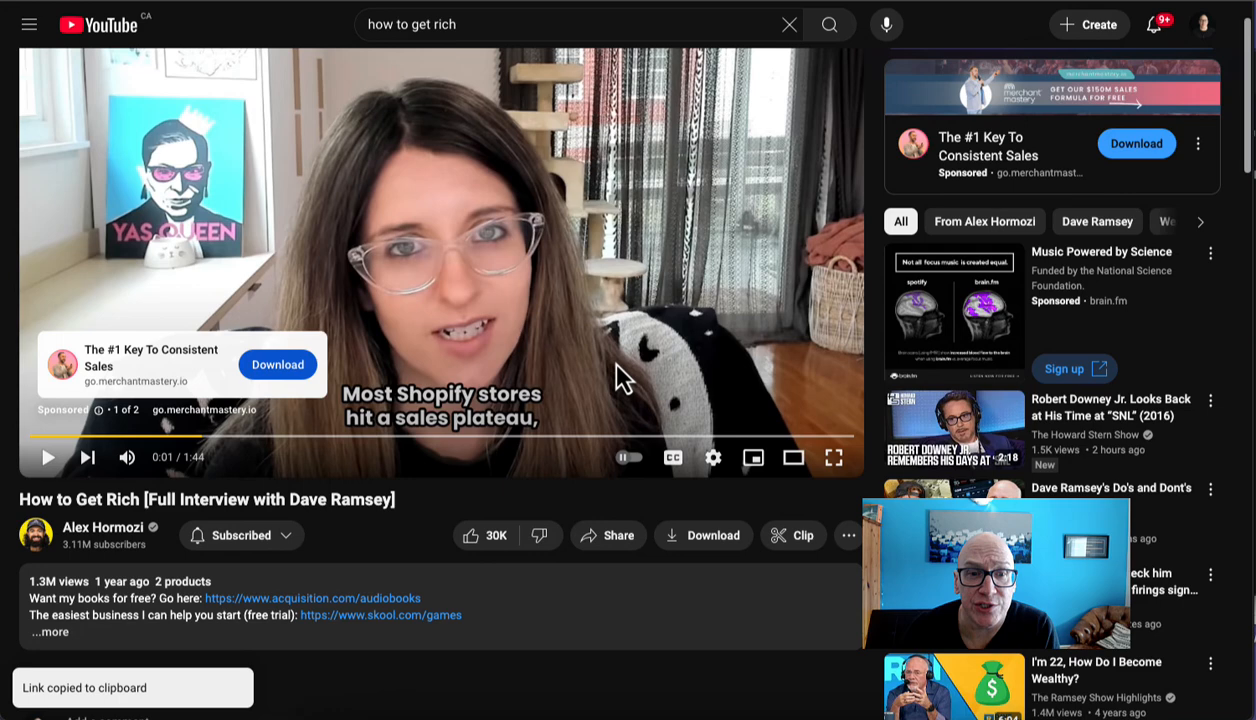
click(606, 538)
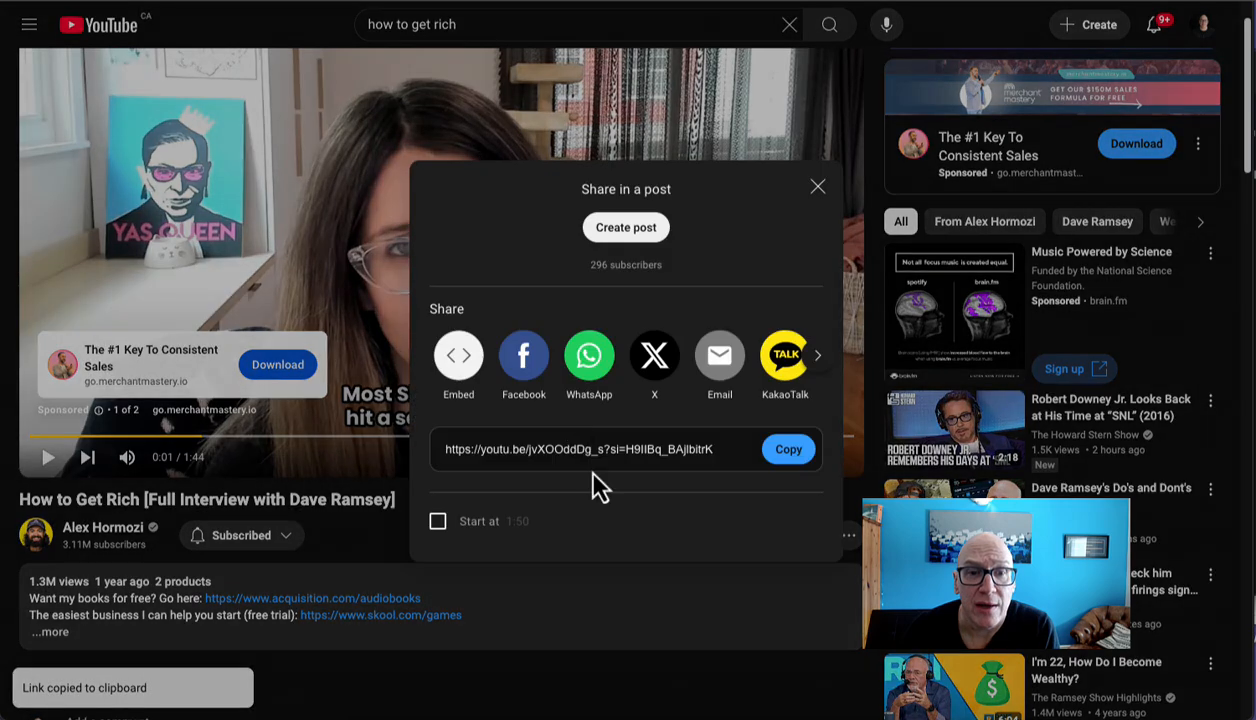
click(787, 452)
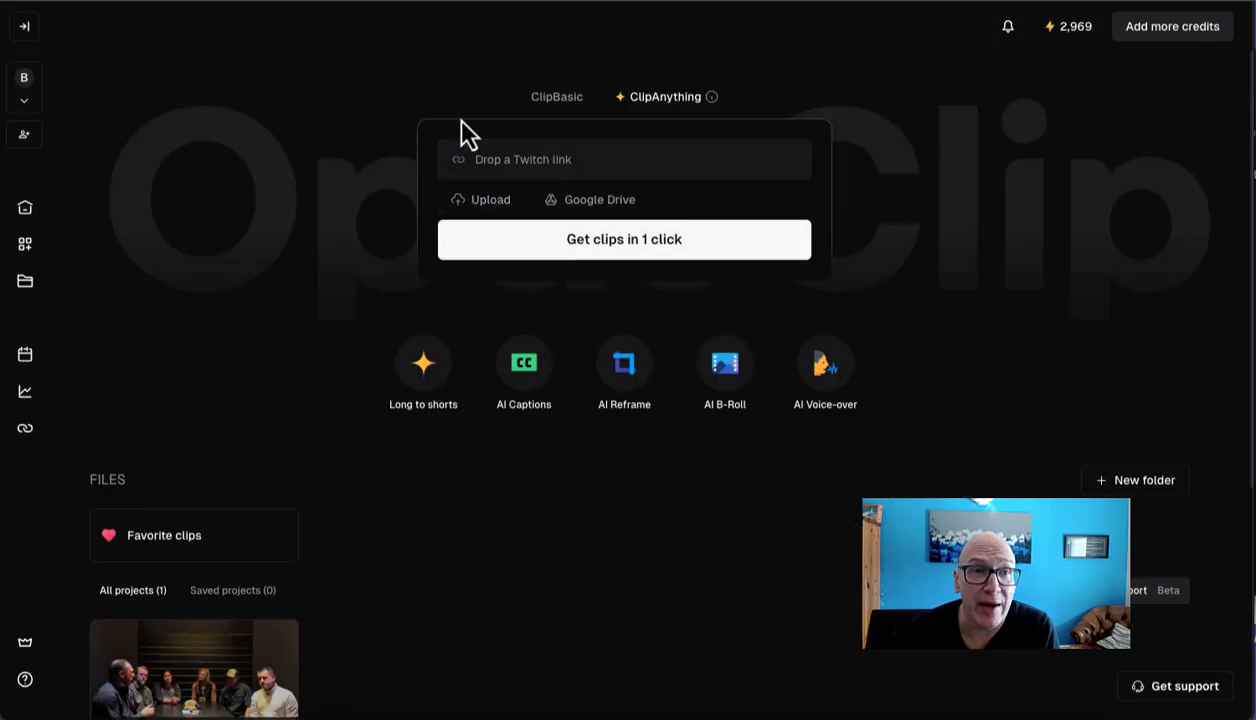
Step: Switch to OpusClip and paste the copied YouTube link as the ClipAnything video source
click(485, 165)
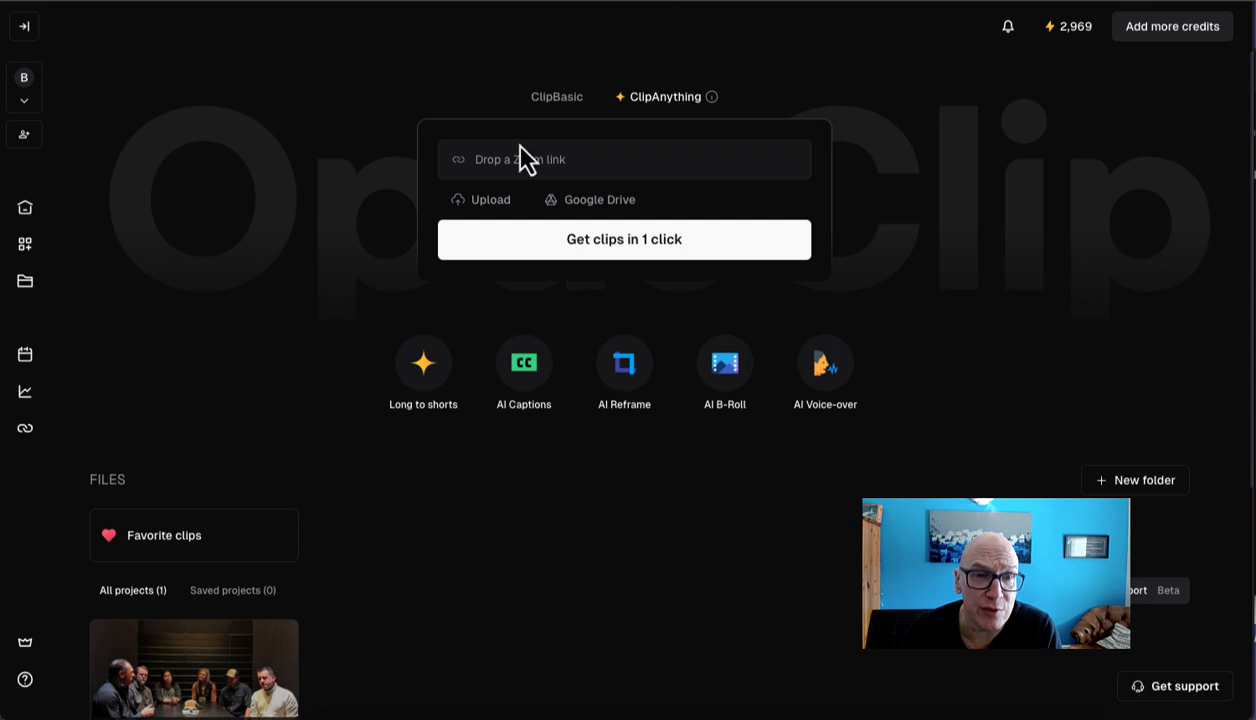
click(507, 163)
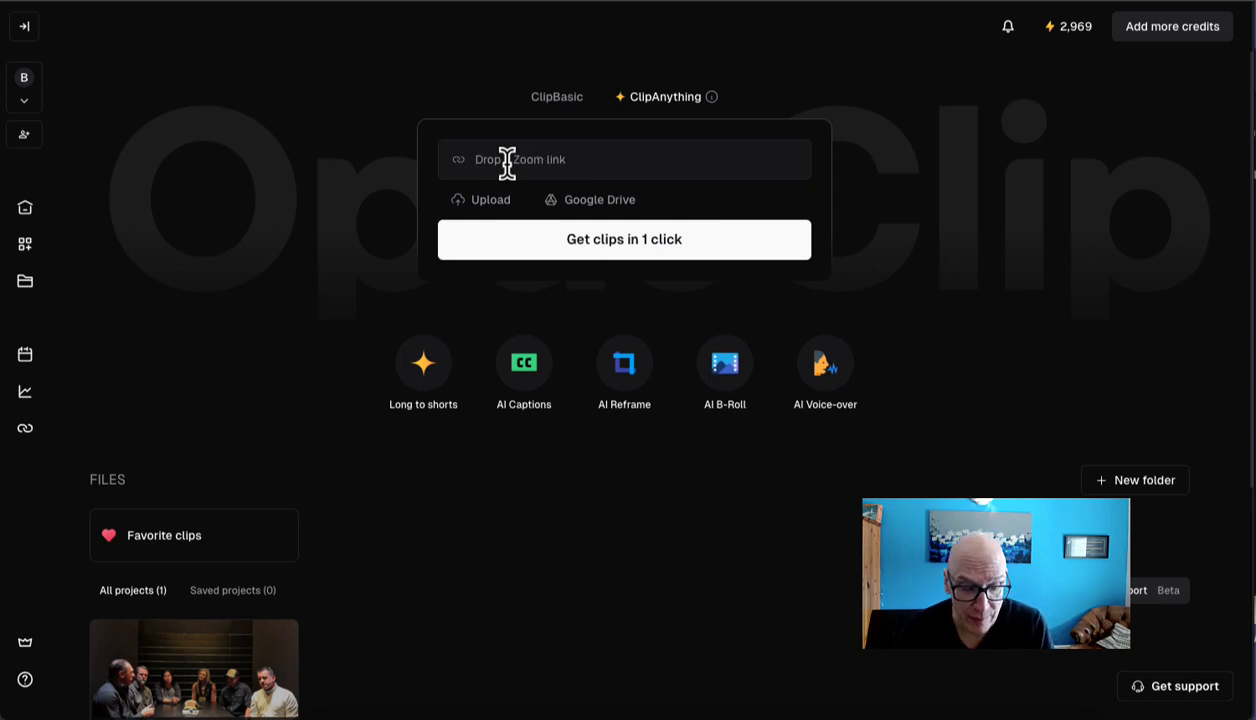
key(ctrl+v)
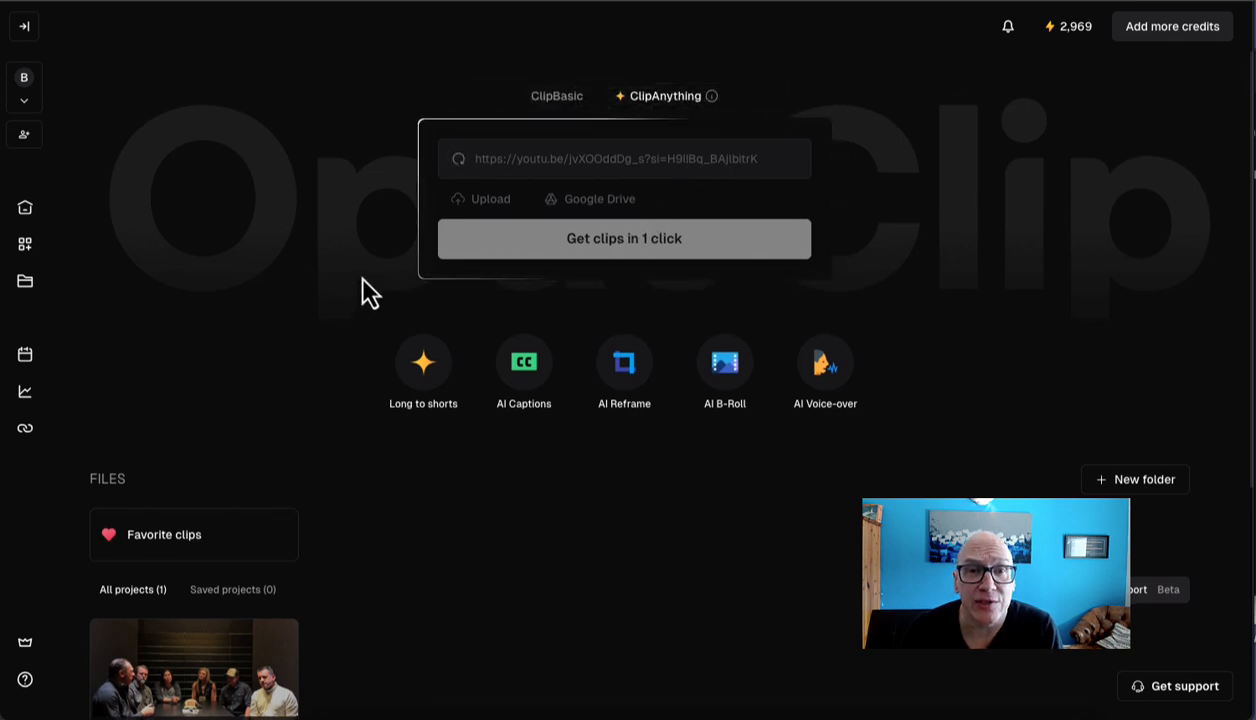
Step: Try clip lengths of <30s and 90s~3m in the AI clipping settings, and restore Auto (<90s)
scroll(361, 288, down, 1)
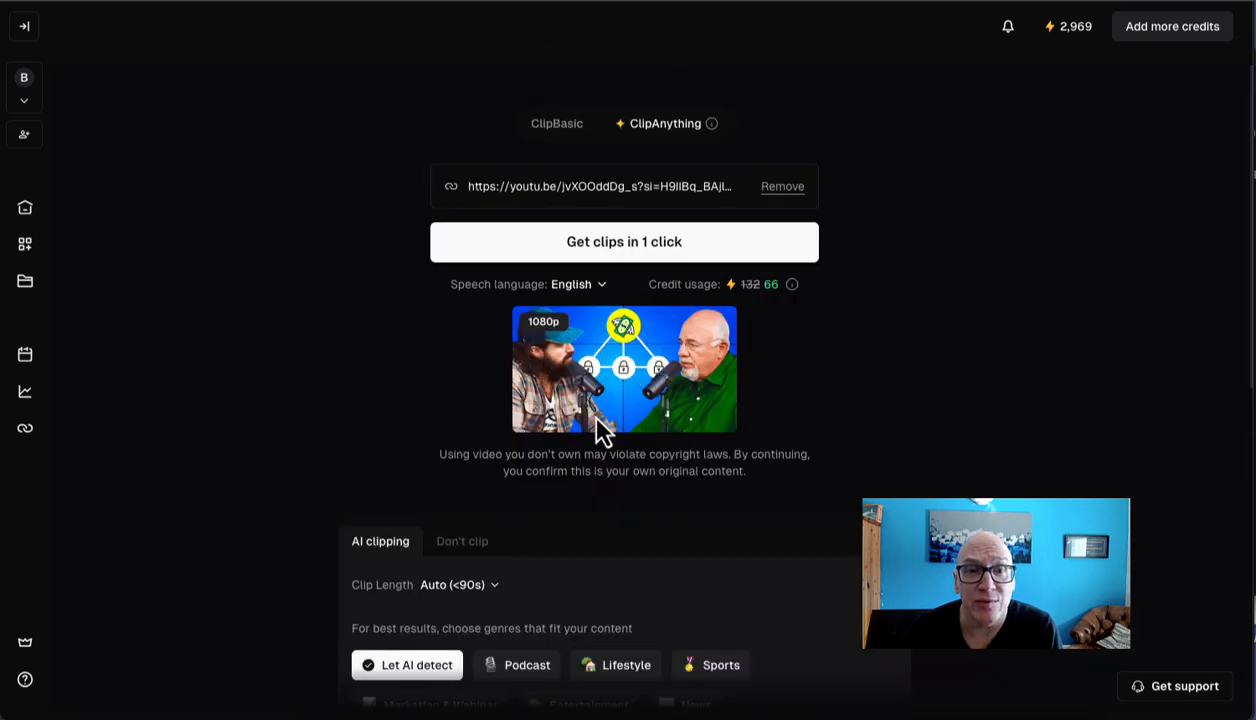
scroll(446, 378, down, 5)
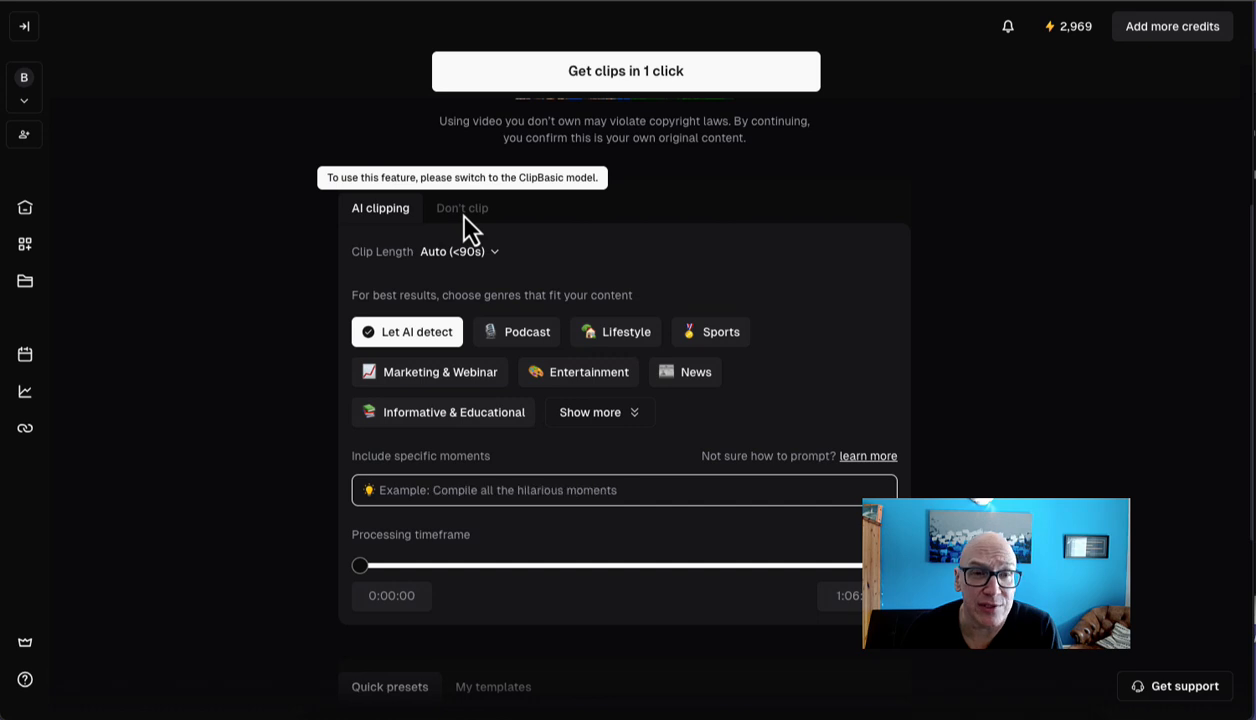
scroll(320, 267, down, 1)
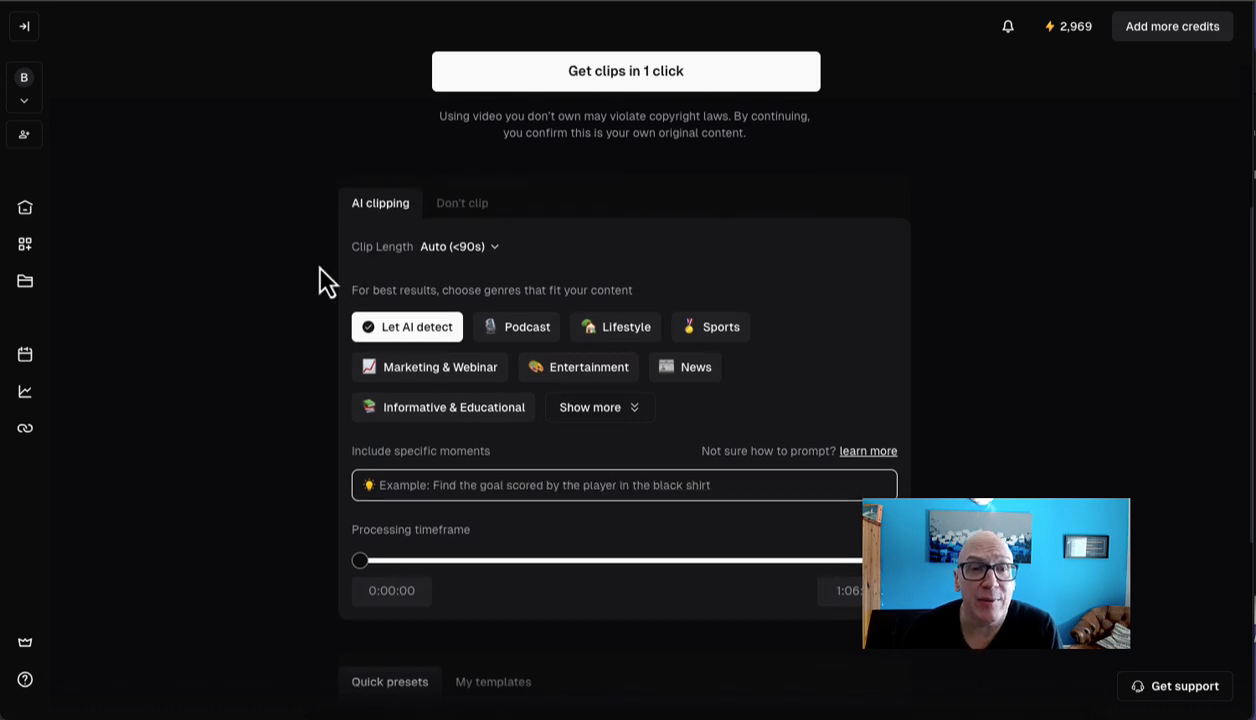
scroll(320, 267, down, 1)
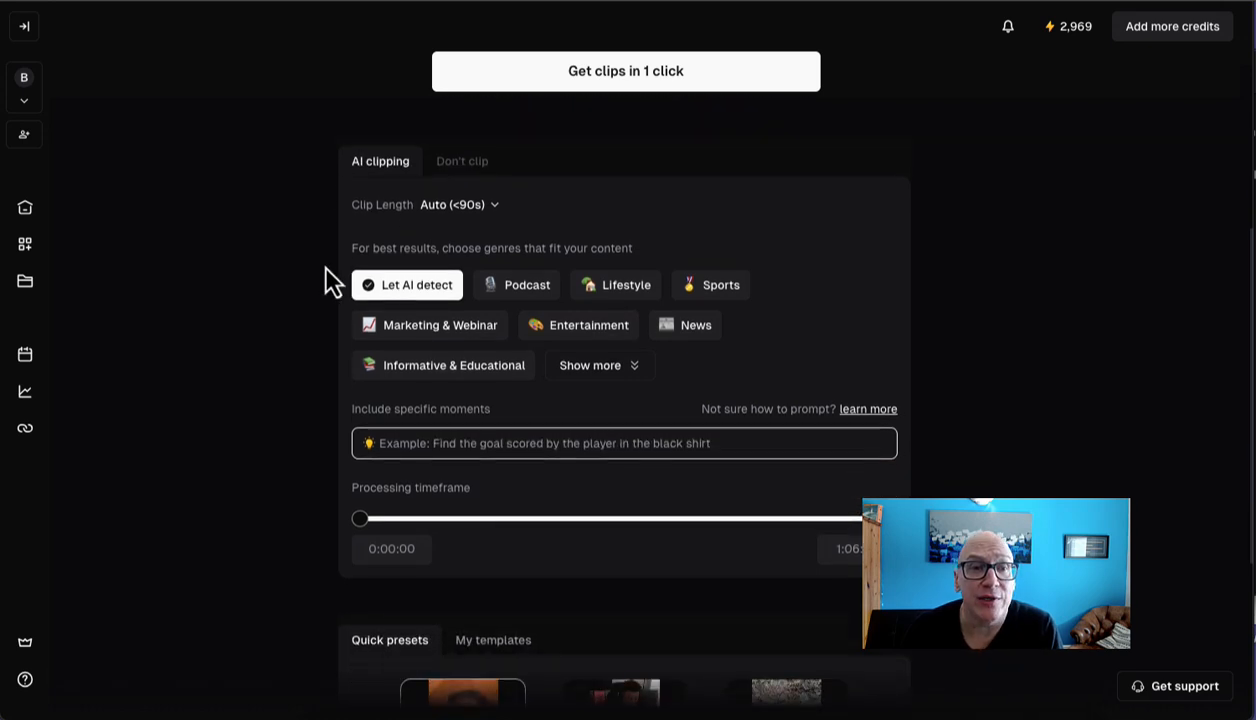
click(494, 206)
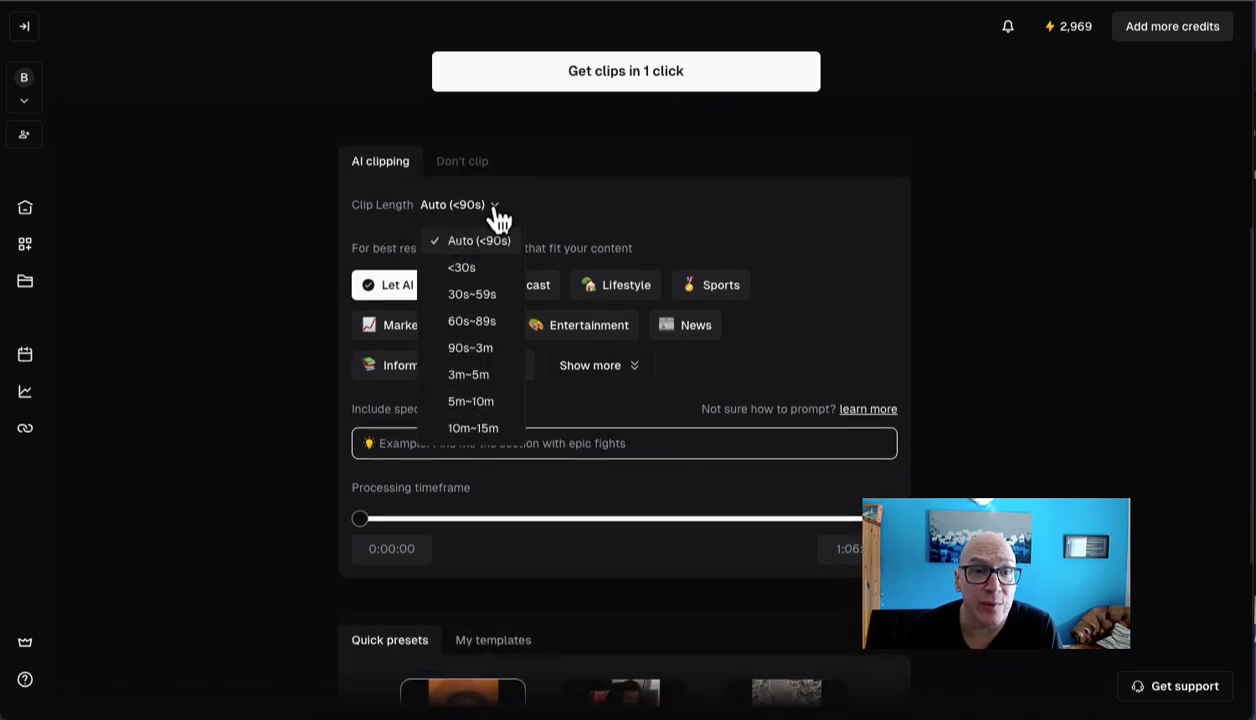
click(476, 272)
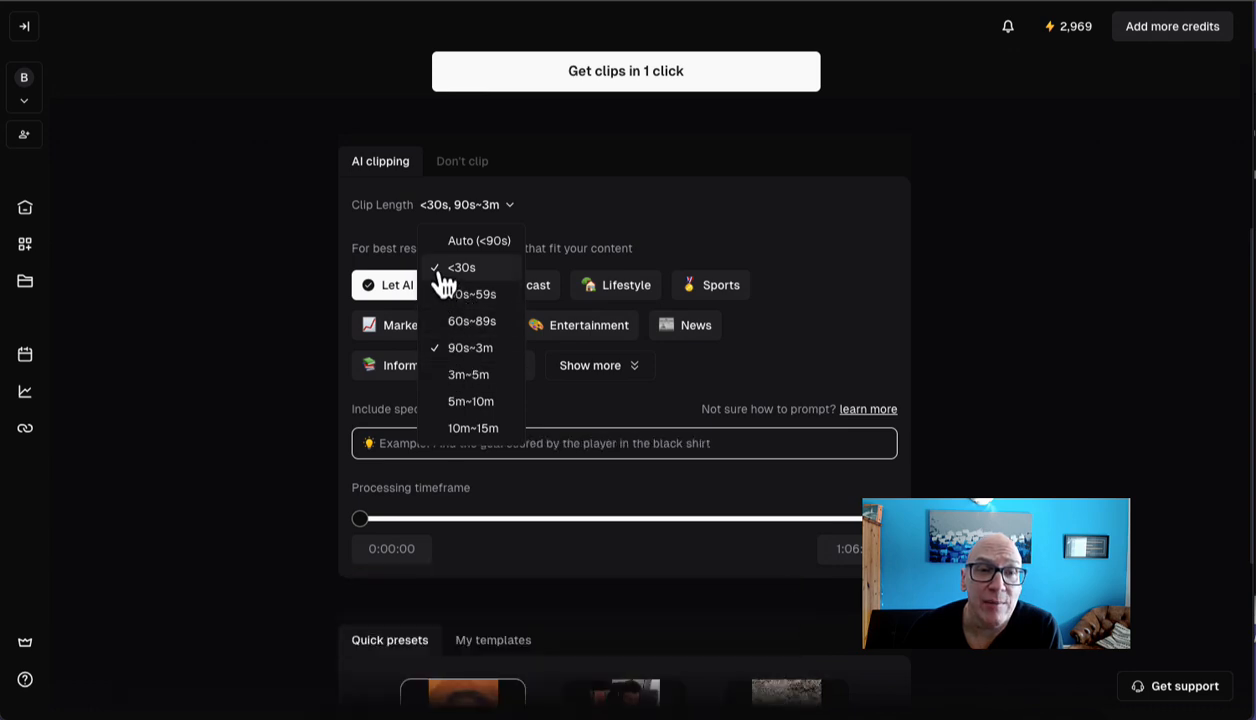
click(440, 268)
click(472, 242)
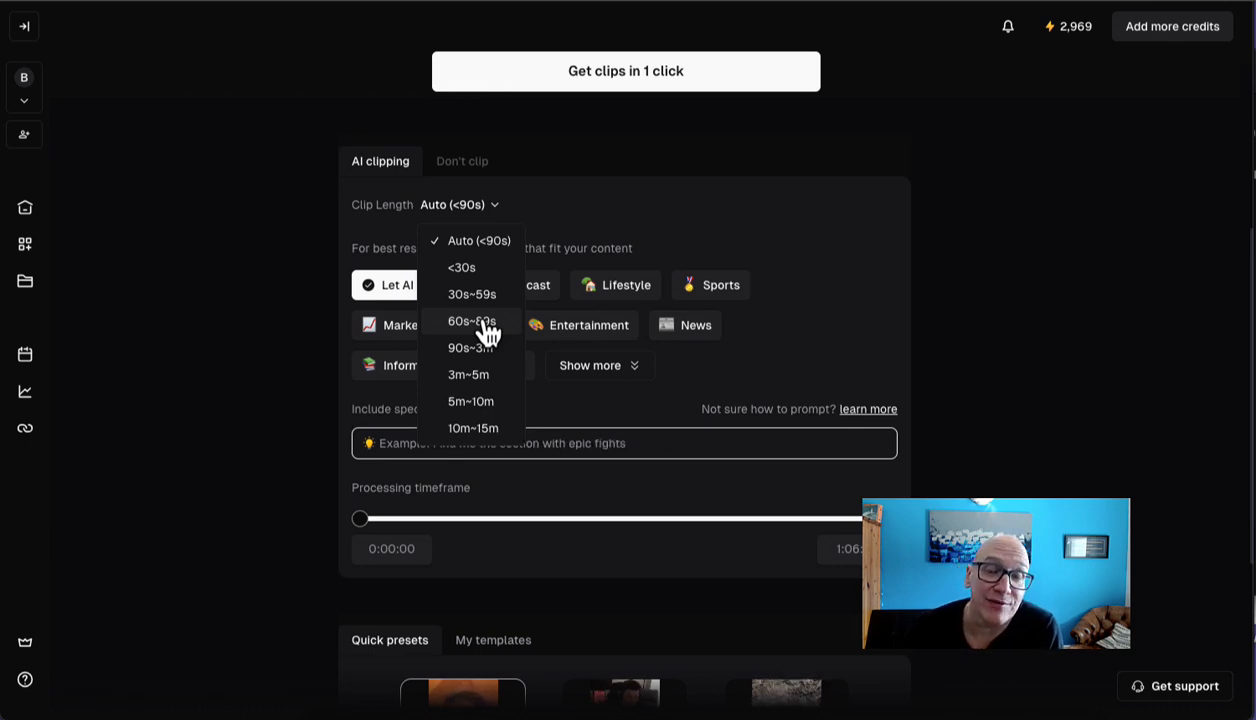
click(312, 252)
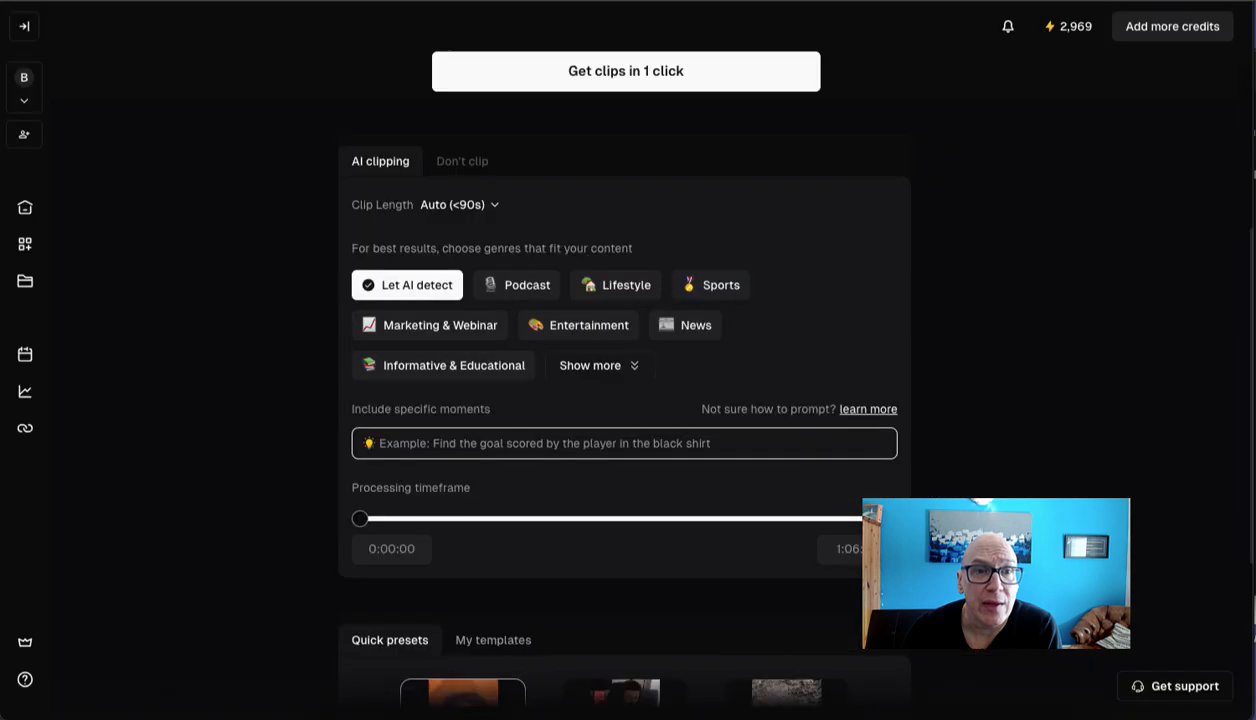
Step: Choose the Informative & Educational genre and enter the moments prompt "find the best clips that talk about financial freedom as well as being rich"
click(449, 366)
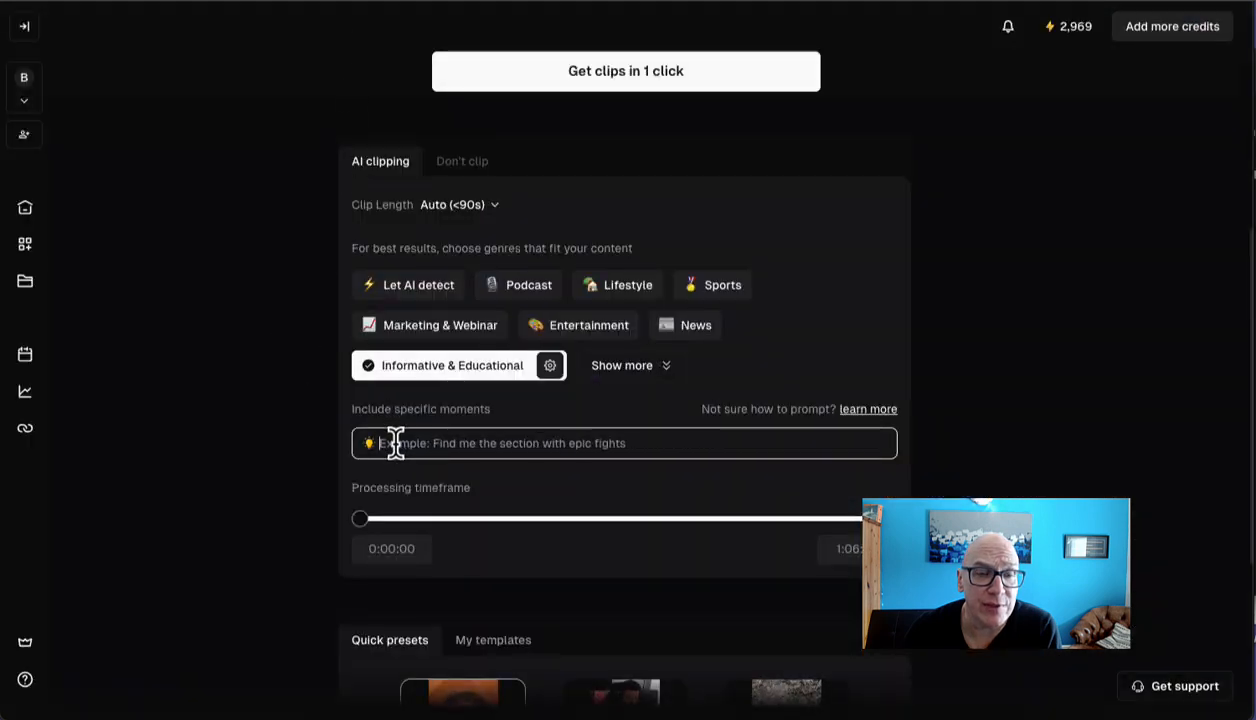
click(396, 443)
text(Find the best clips that talk about financial freedom as well as being rich)
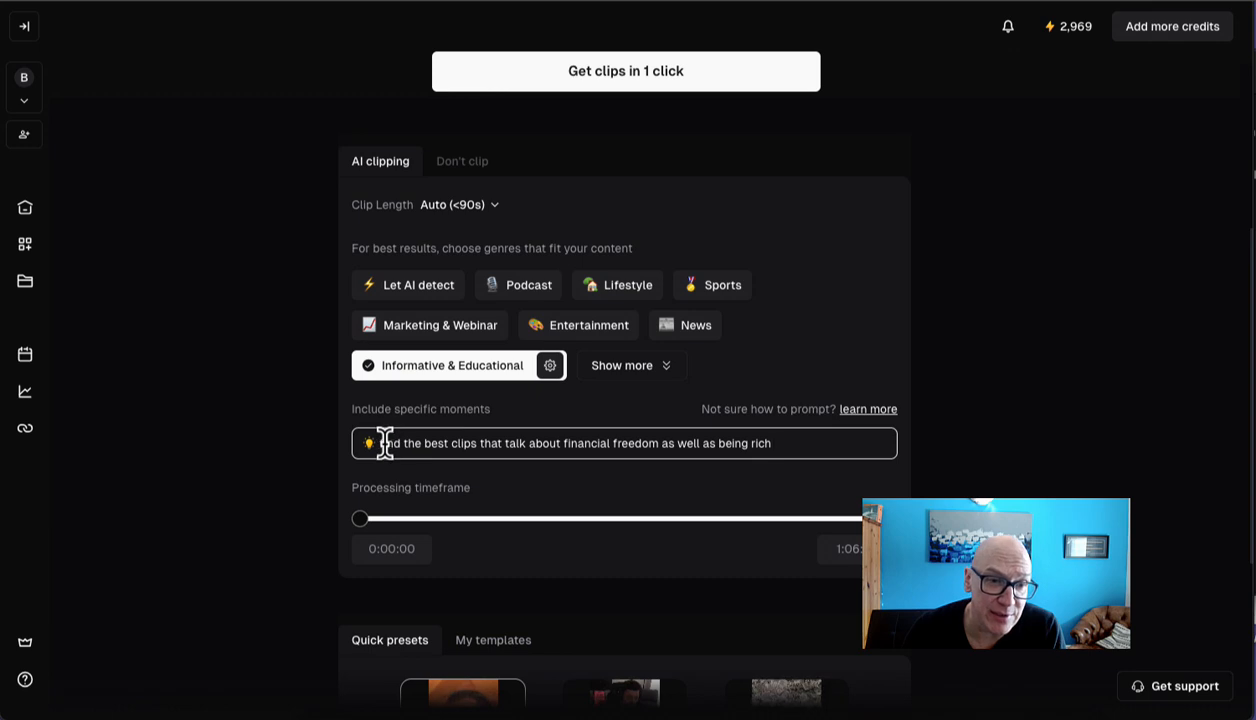
drag(385, 443, 804, 440)
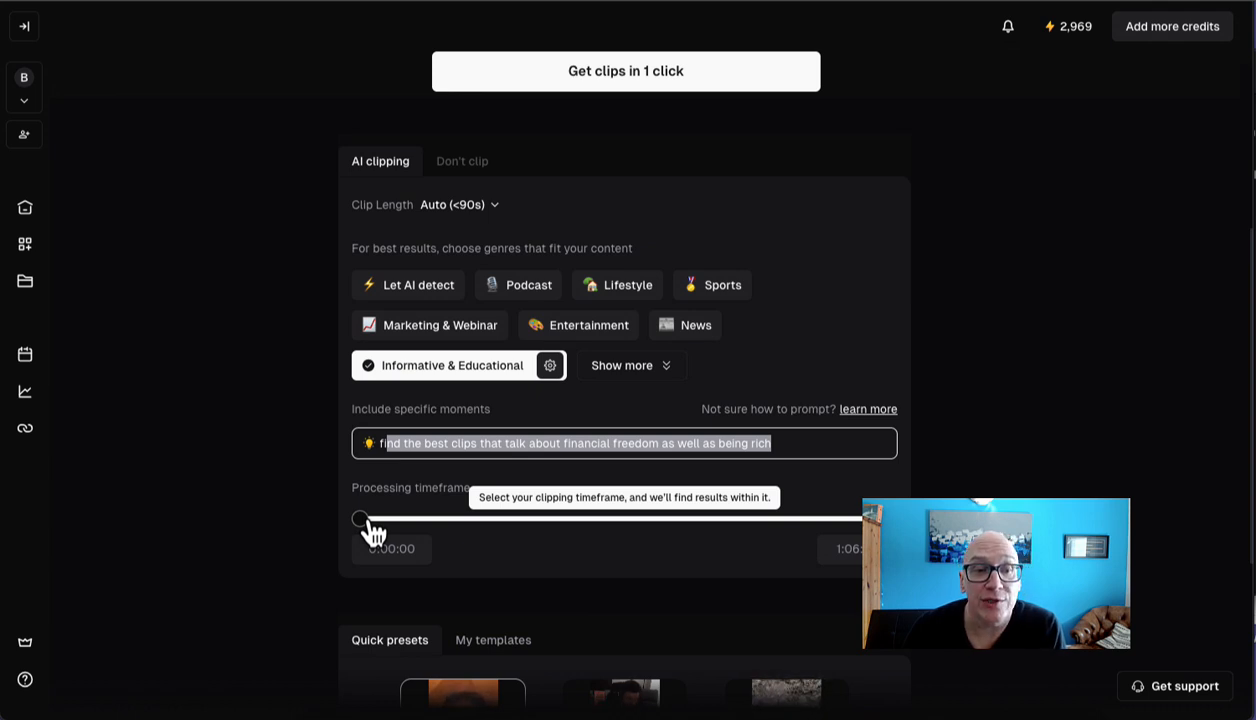
Step: Try a processing timeframe start of 0:23:07, and return the start to 0:00:00
drag(373, 533, 550, 535)
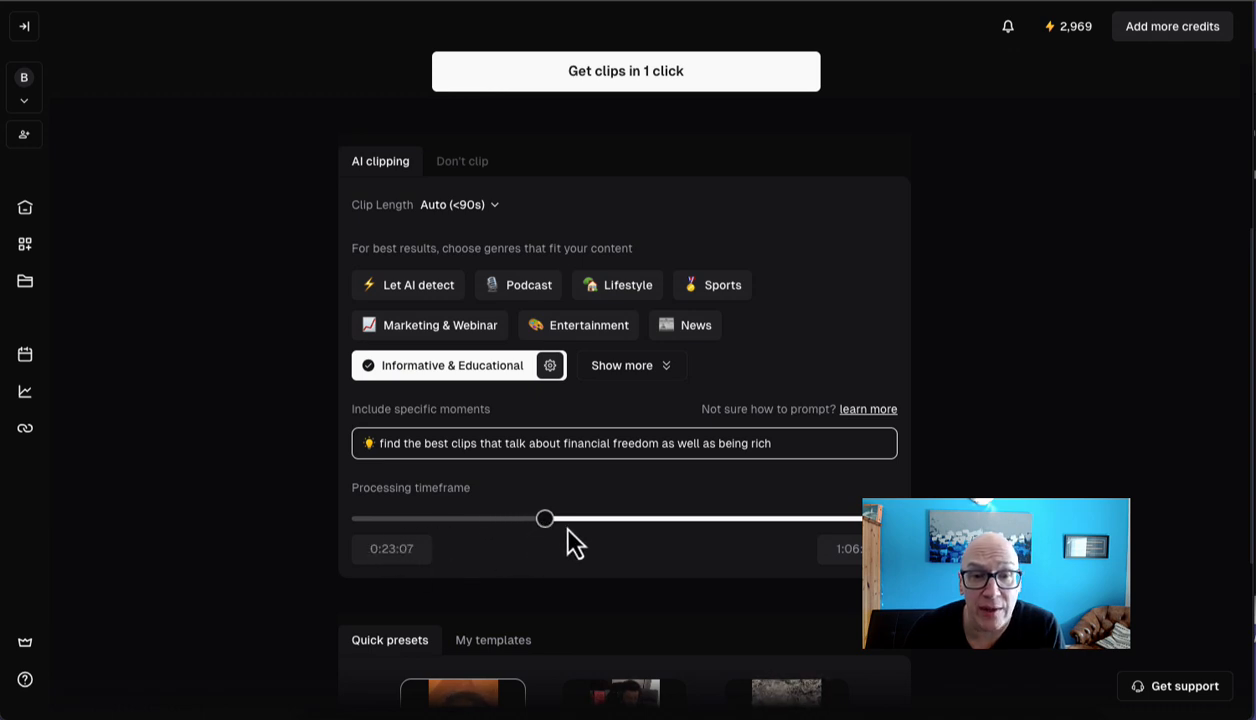
drag(548, 524, 333, 540)
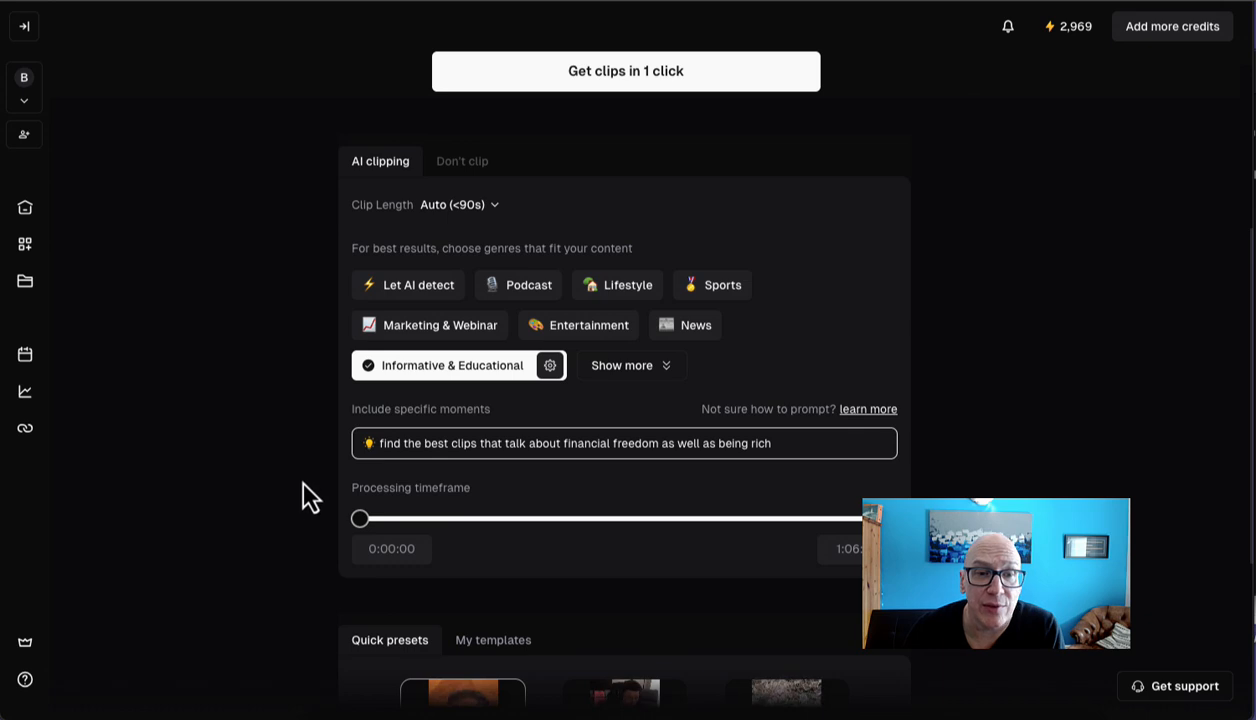
Step: Check the speech language options, keep English without translation, and start generating clips from the YouTube video
scroll(278, 466, up, 4)
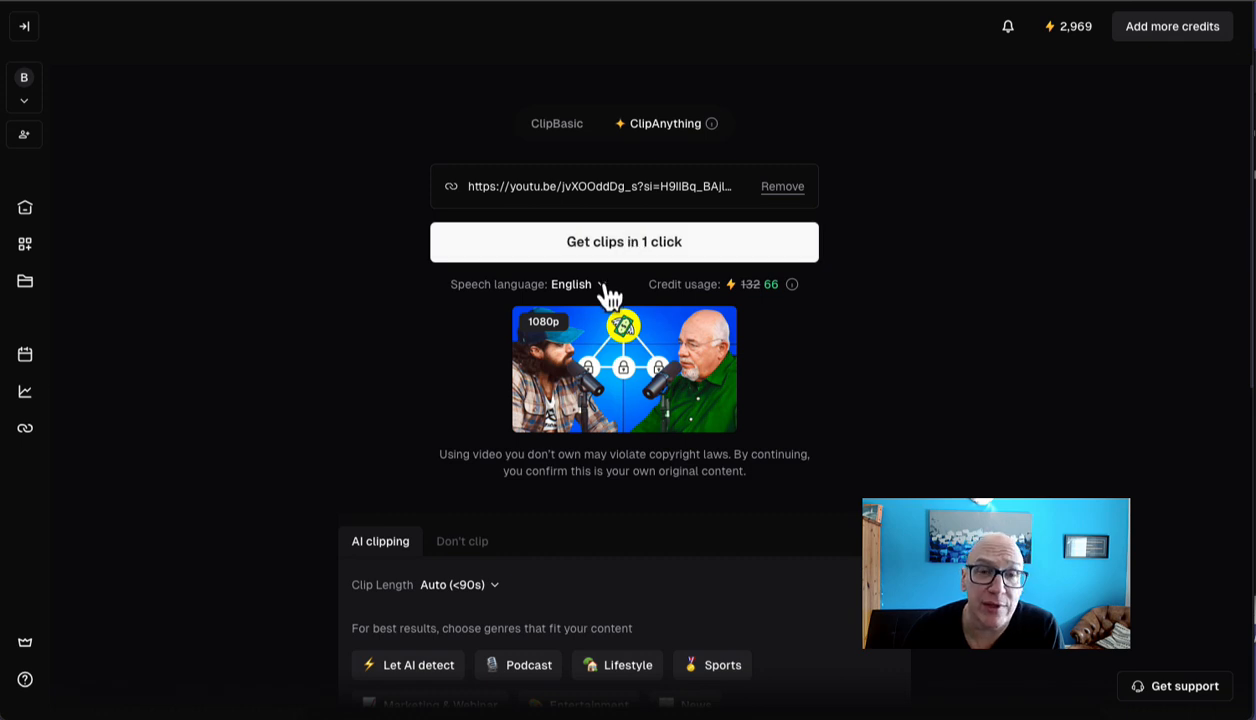
click(602, 285)
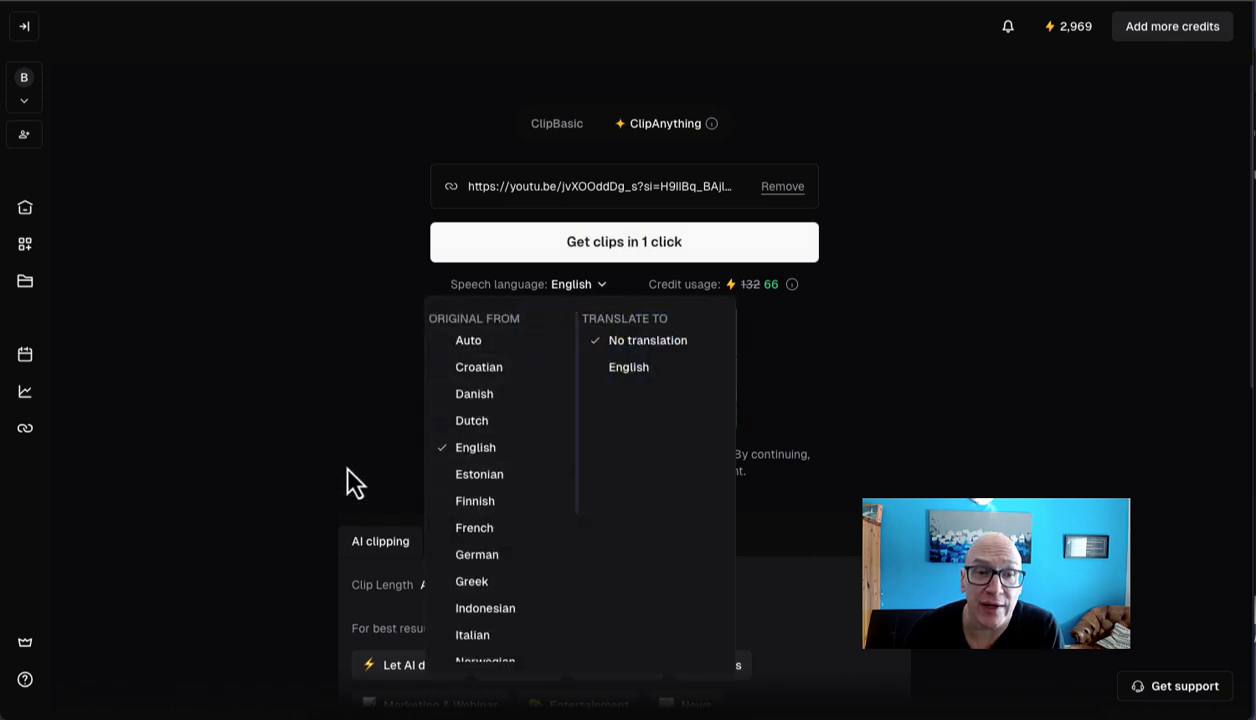
click(329, 392)
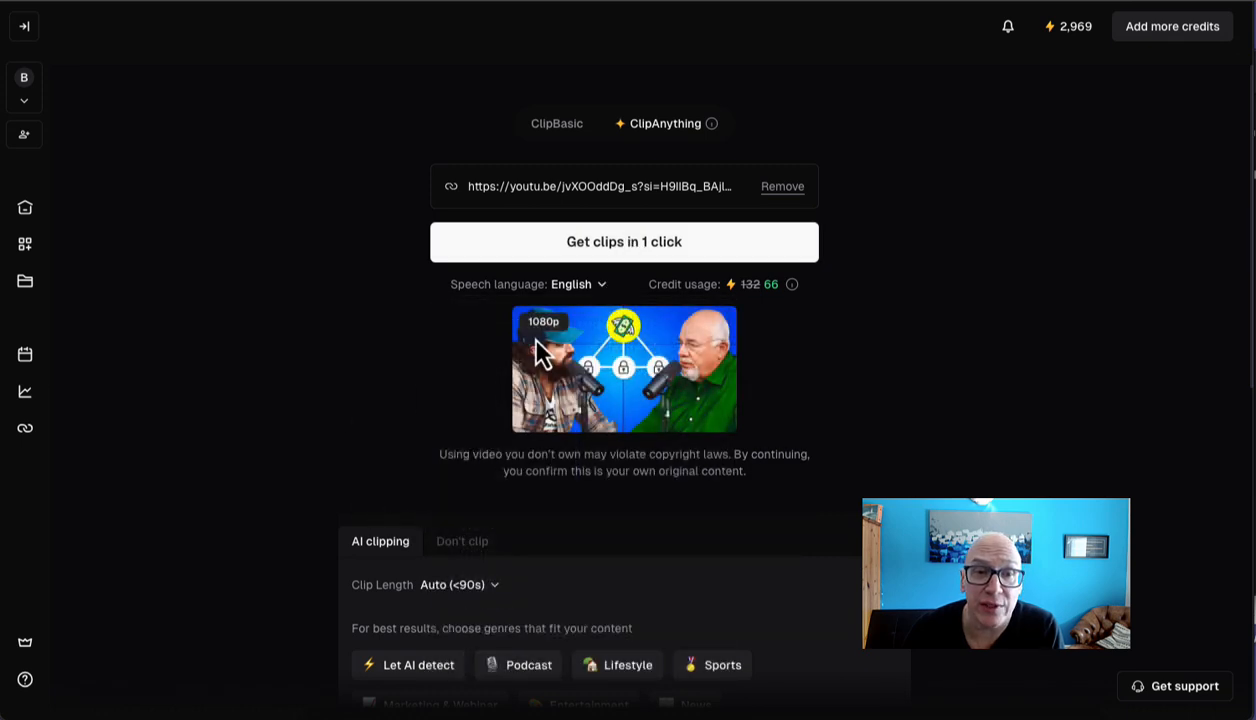
click(622, 246)
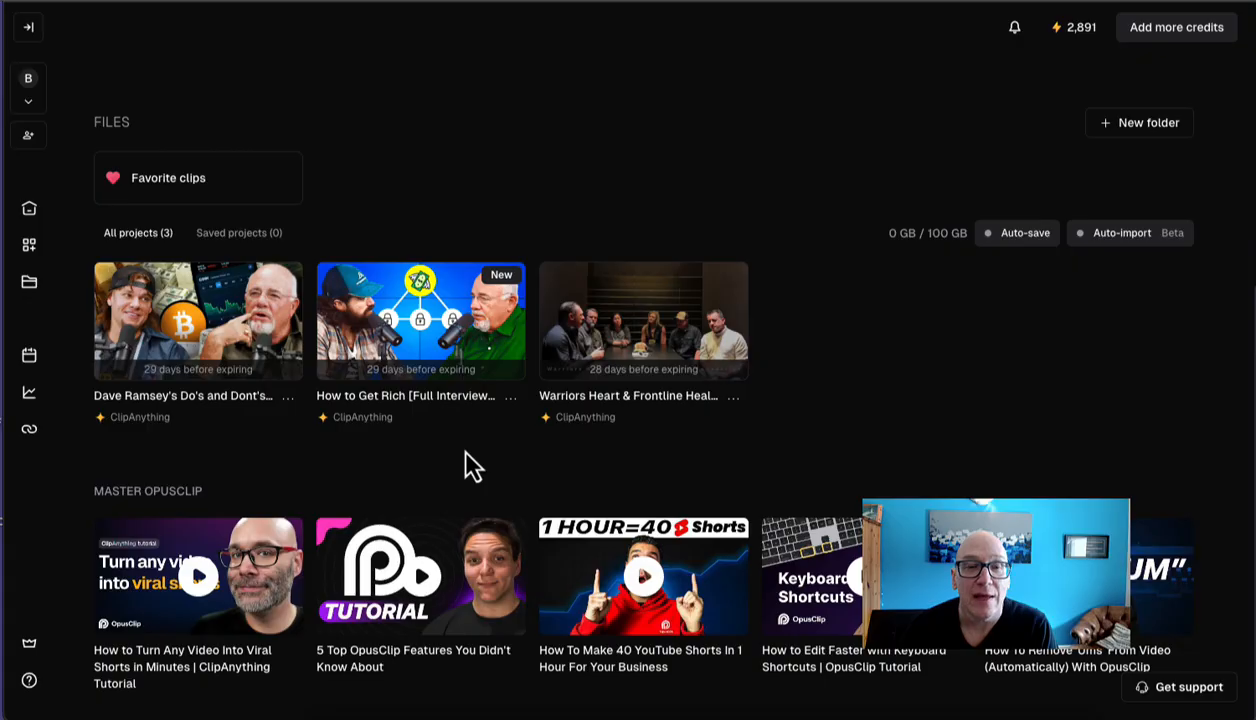
Step: Open the "How to Get Rich" interview project and look through its generated clips and their scores
click(437, 320)
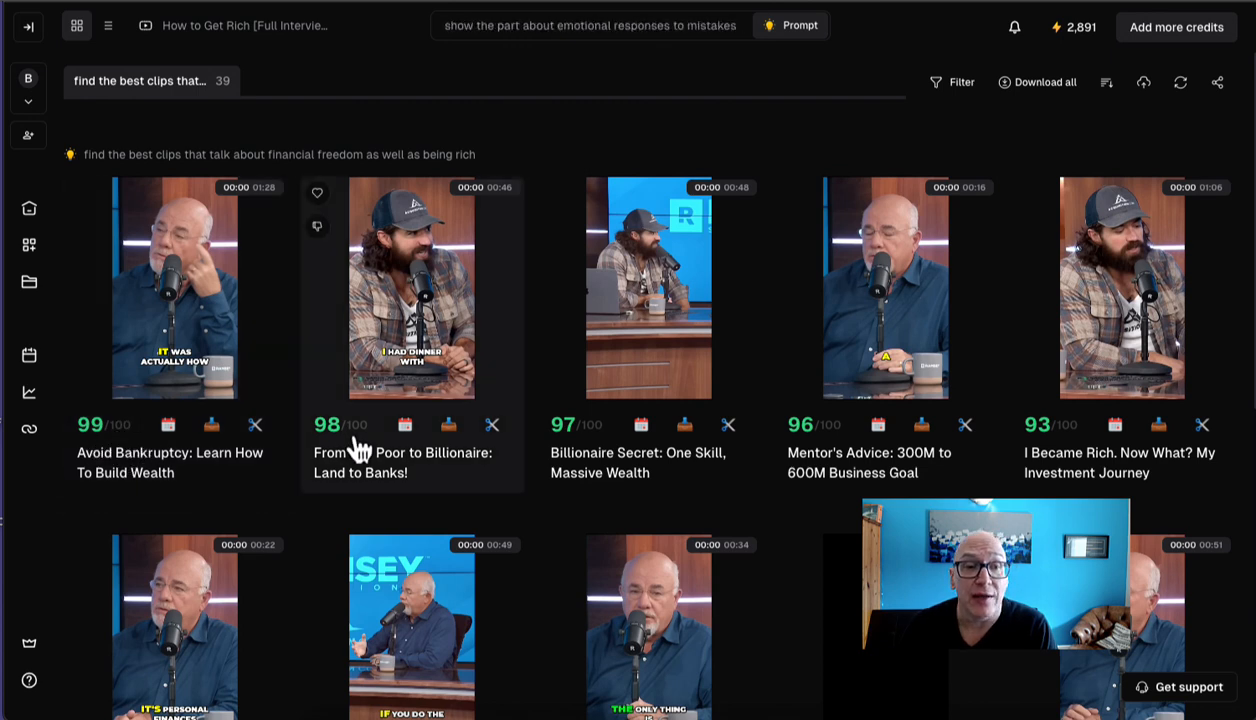
scroll(1068, 210, down, 3)
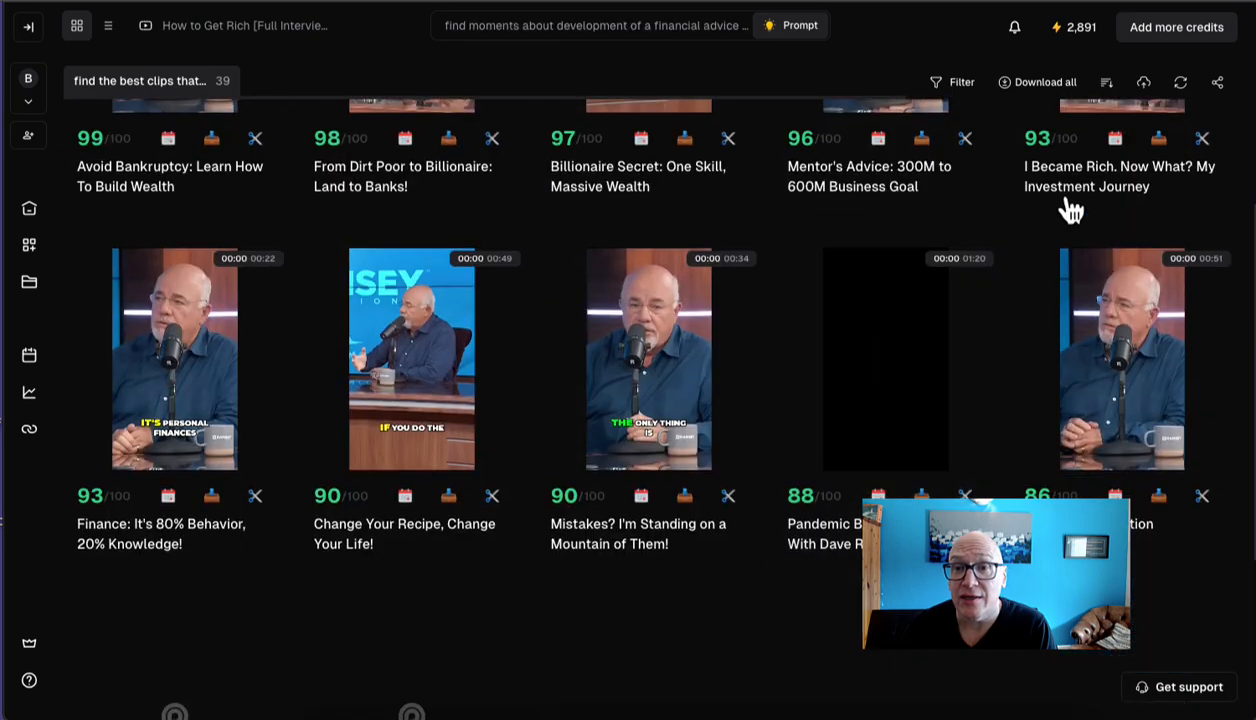
scroll(620, 376, down, 4)
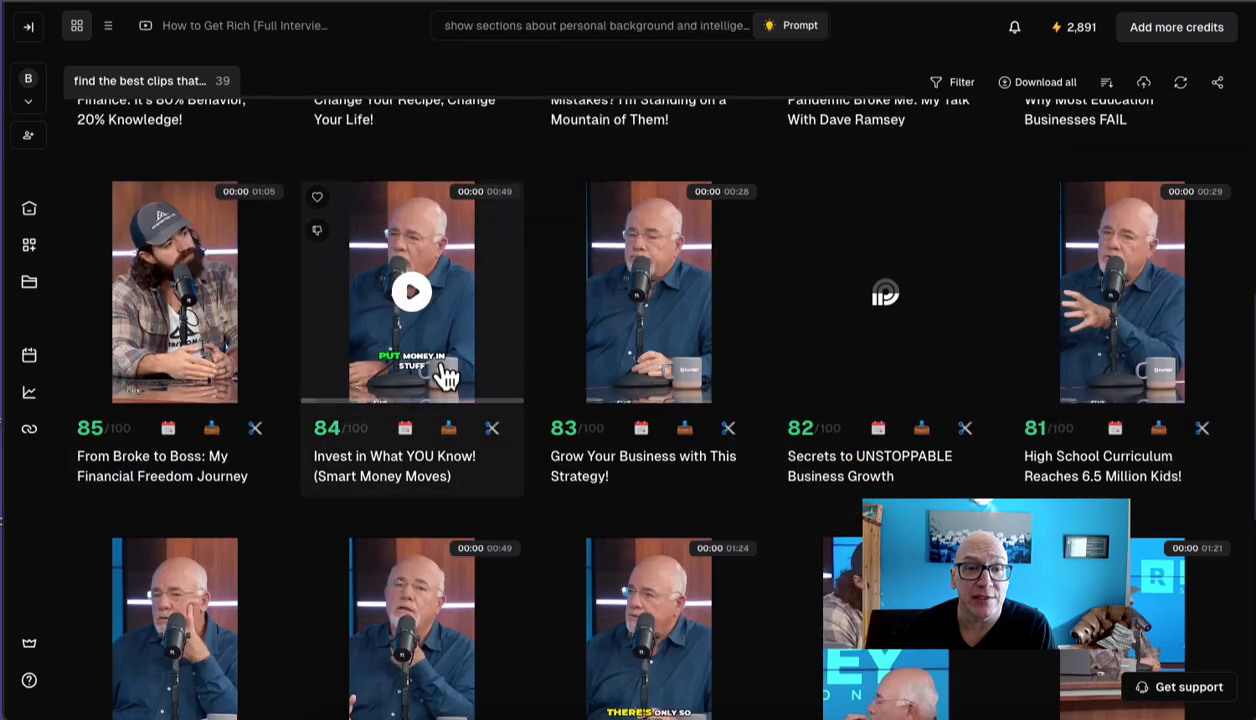
scroll(440, 370, down, 6)
scroll(445, 372, down, 6)
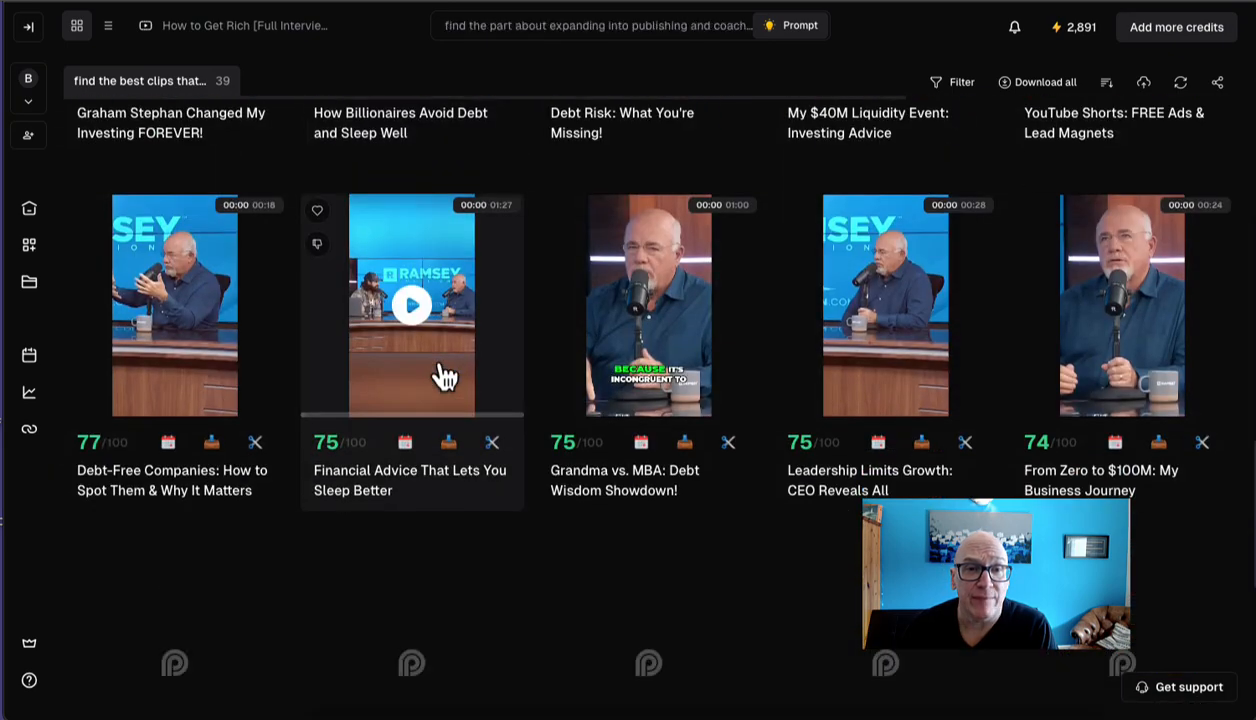
scroll(451, 434, up, 15)
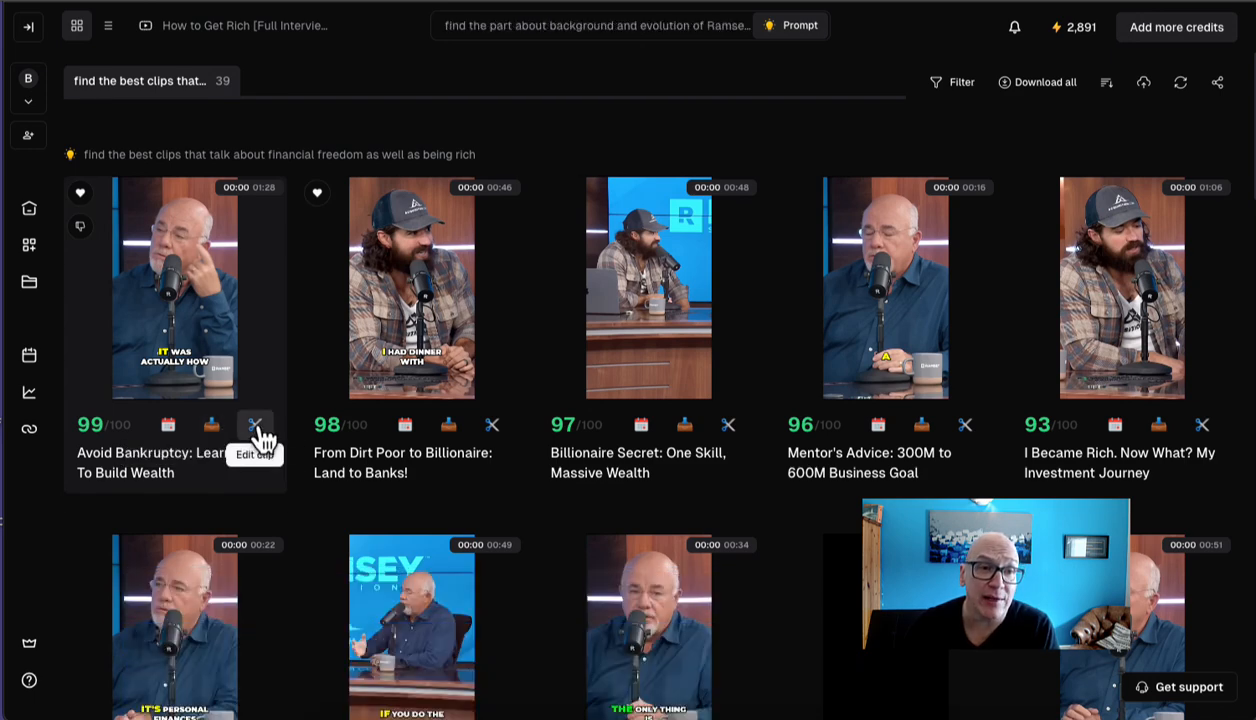
Step: Open the clip "Avoid Bankruptcy: Learn How To Build Wealth" for editing and look through its transcript
click(255, 426)
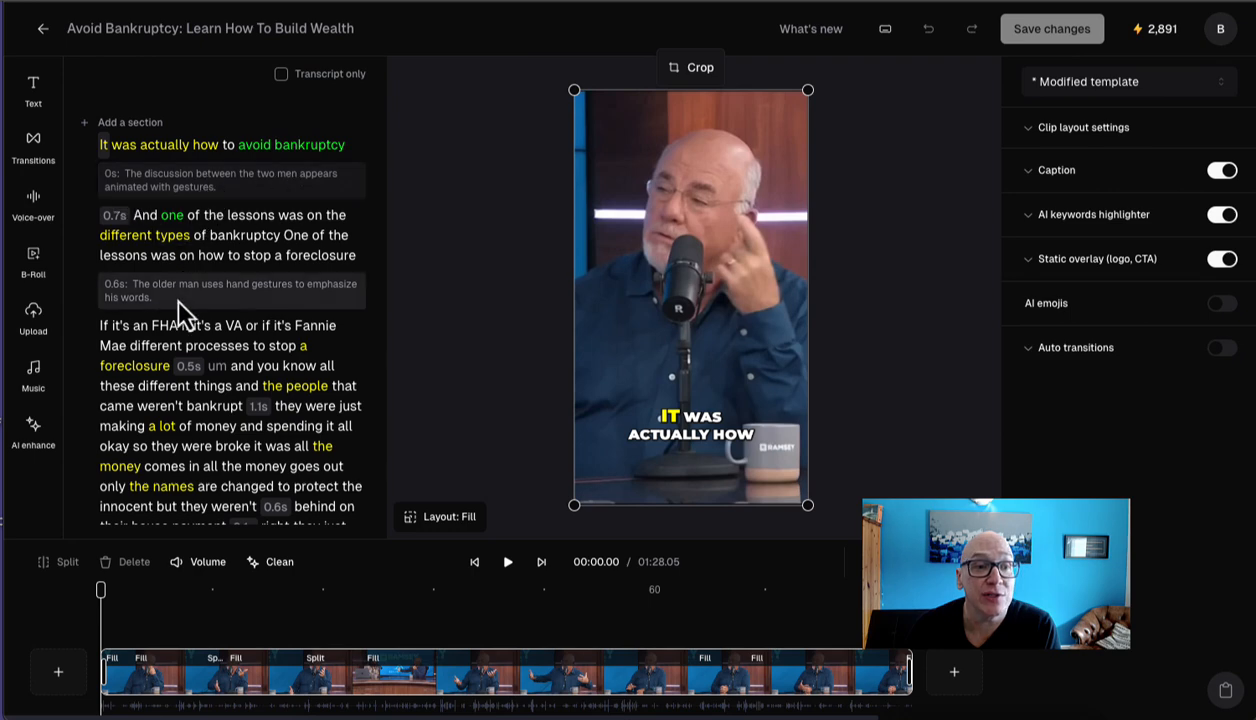
scroll(165, 252, down, 5)
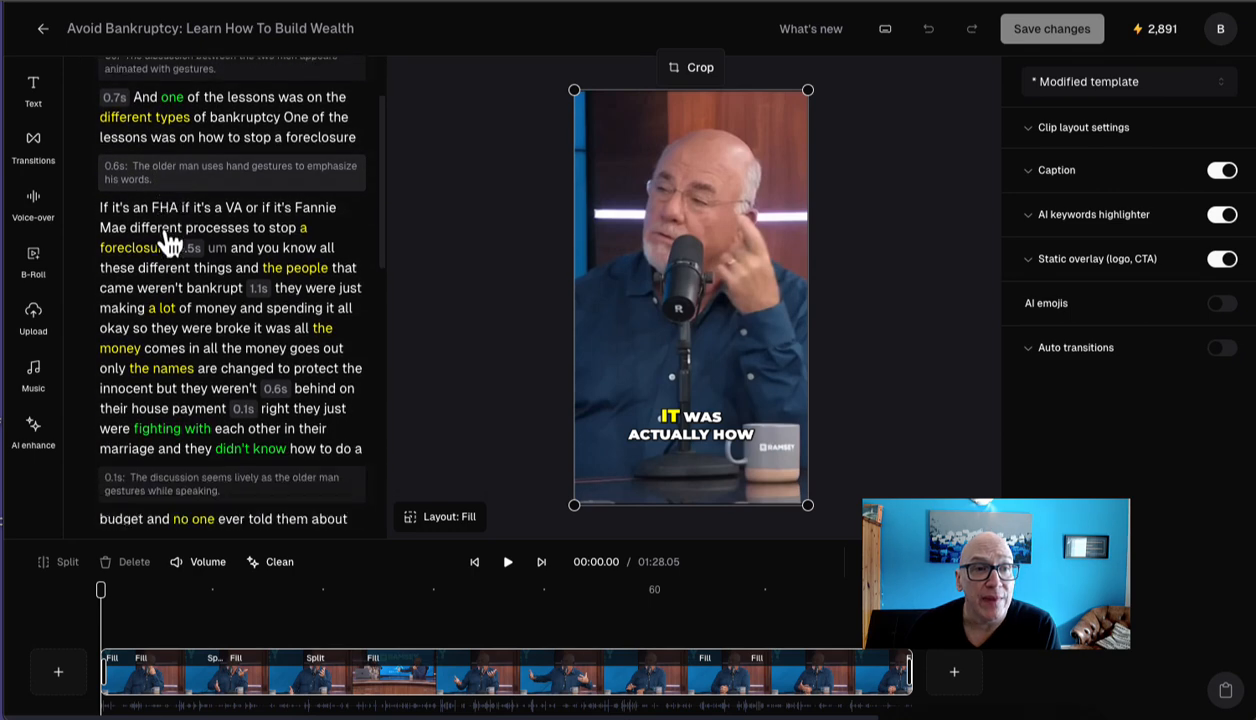
scroll(165, 240, down, 6)
click(685, 455)
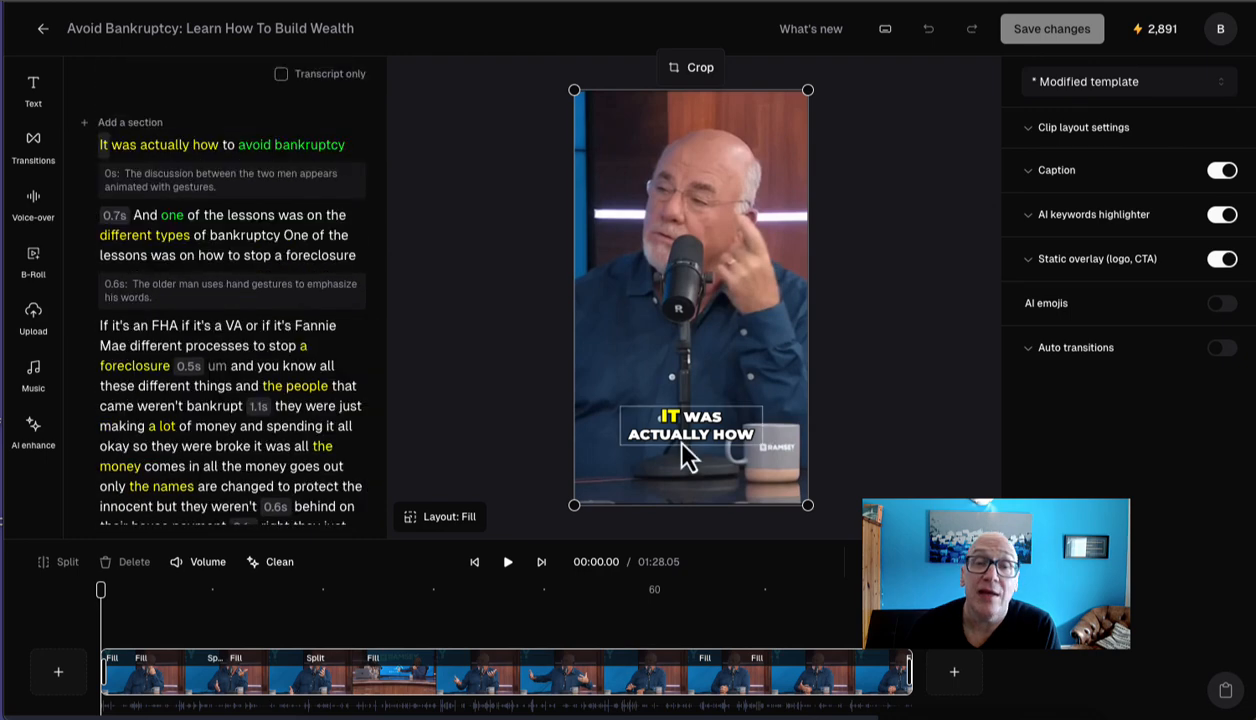
Step: Open the transcript word "things" for editing and dismiss the edit
click(205, 397)
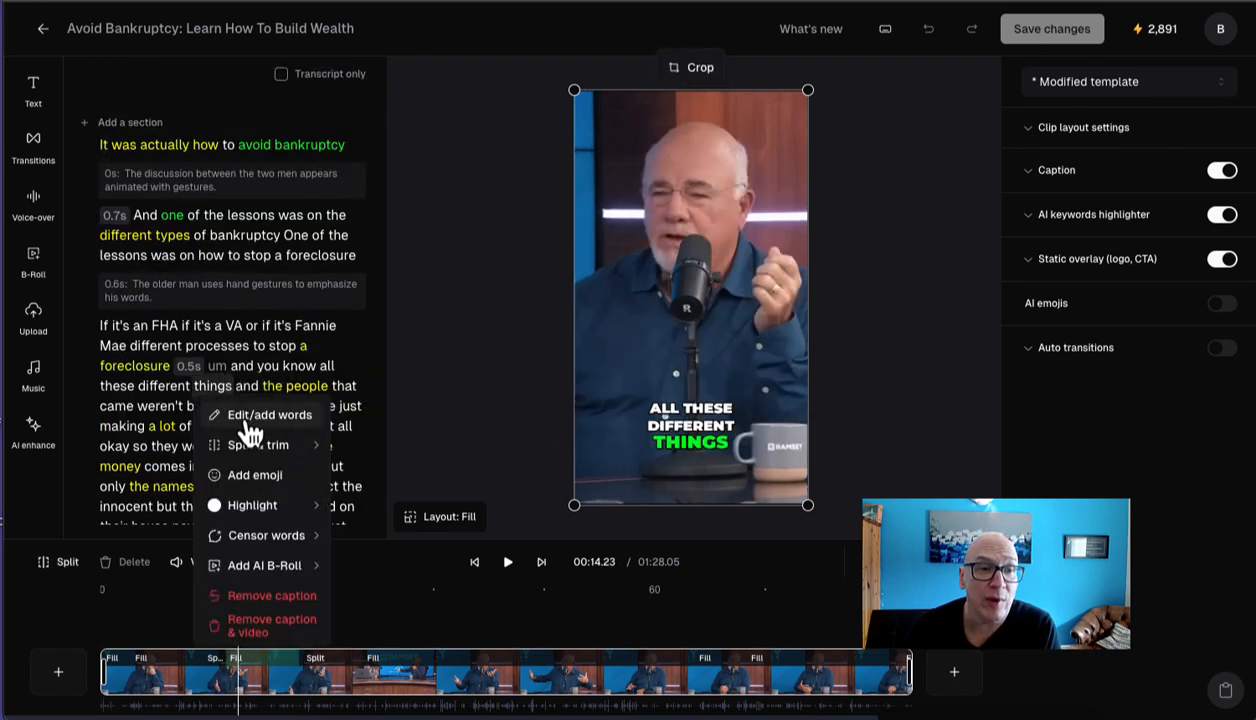
click(243, 416)
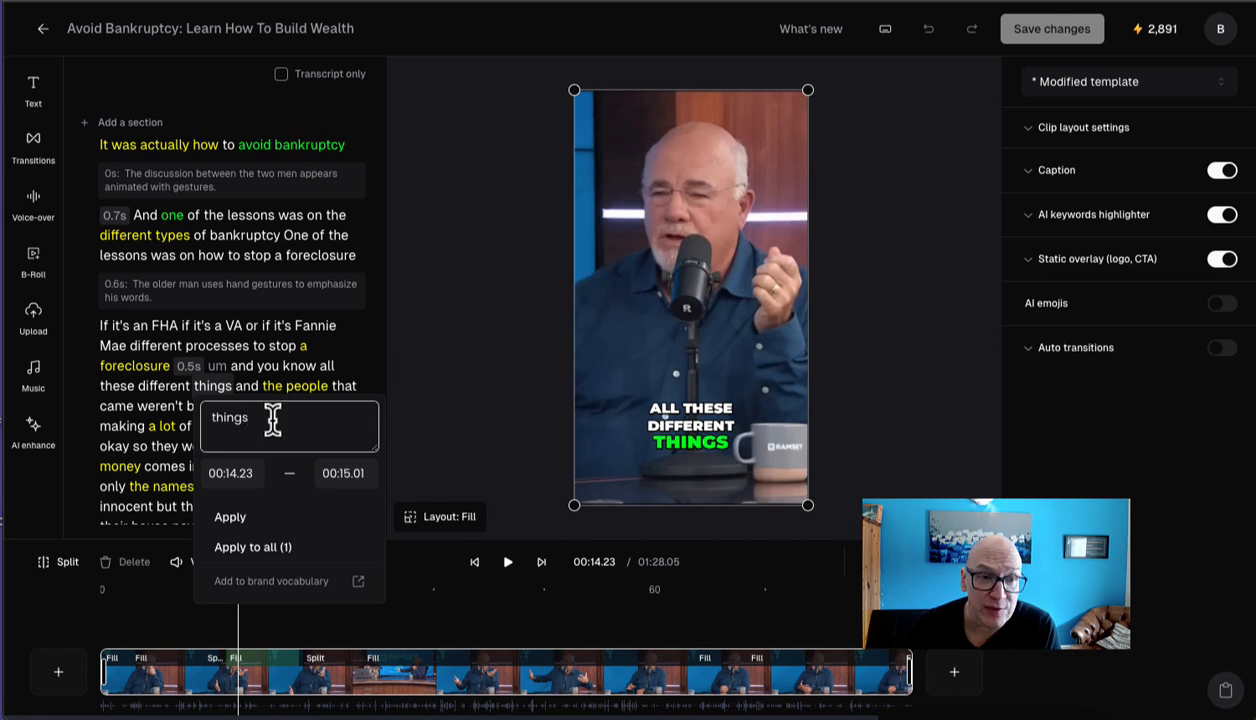
click(360, 350)
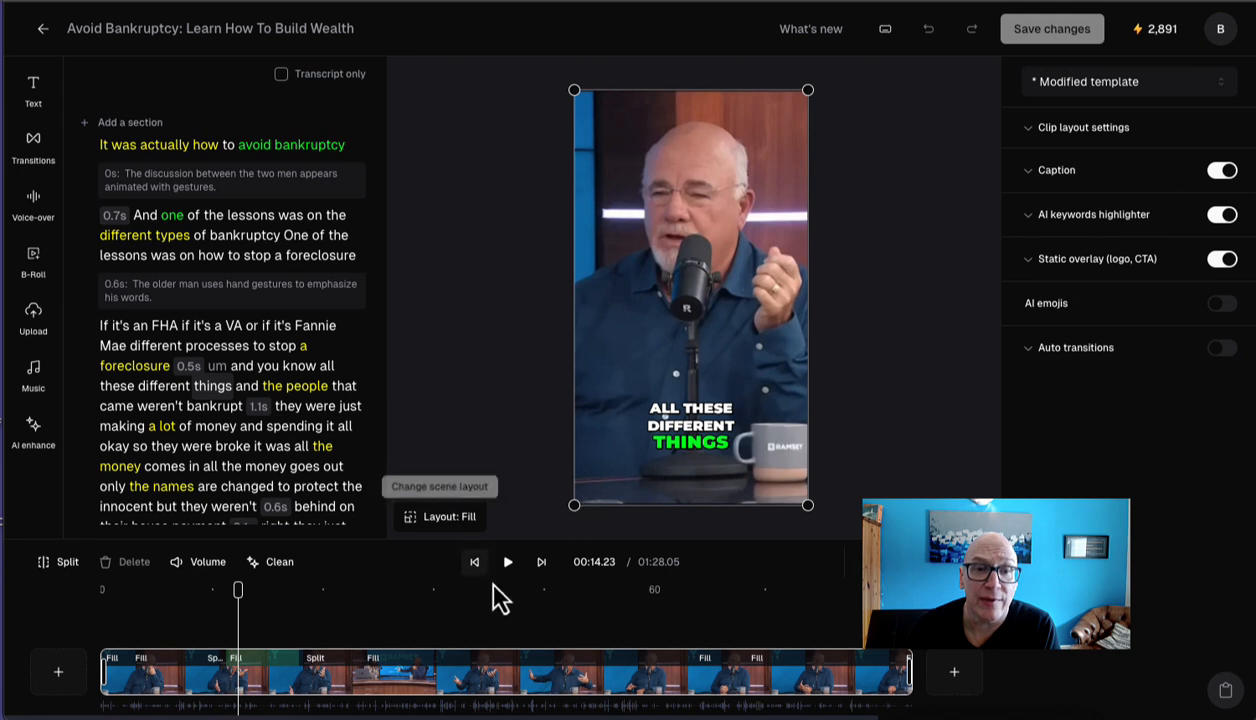
Step: Move the playhead to 00:21.13 and set the captions' amplified word color to blue, 6488F6FF
click(298, 620)
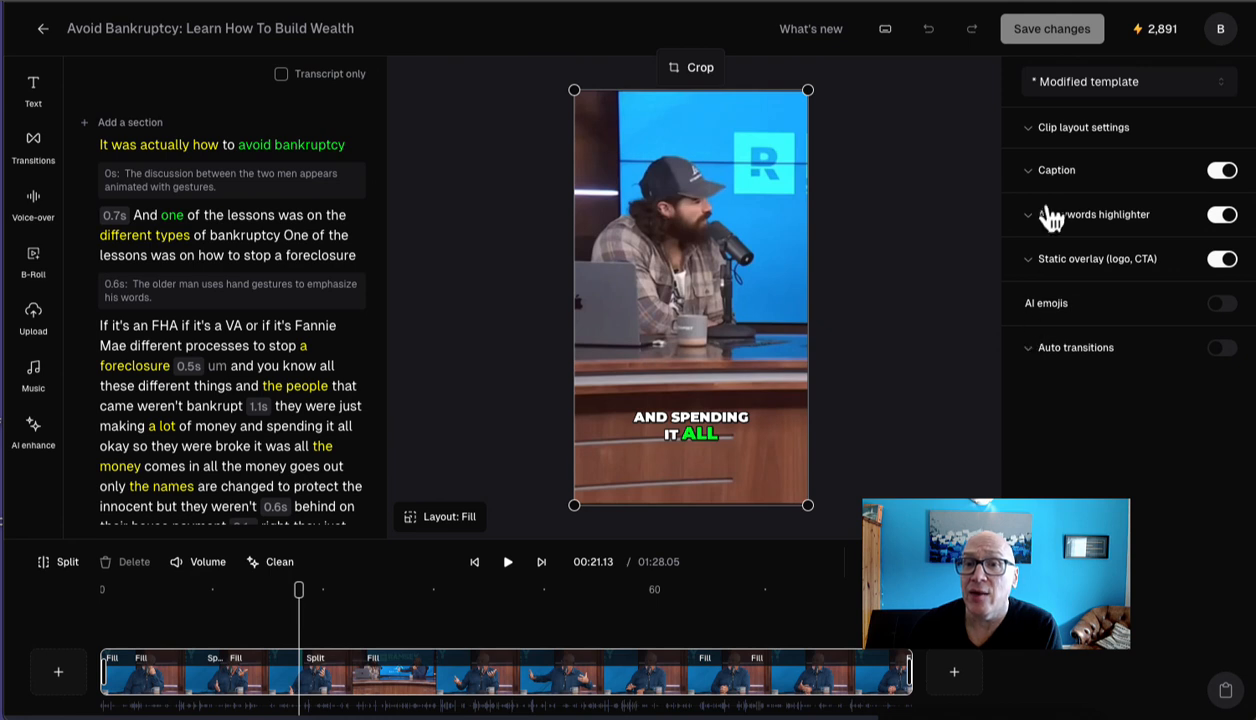
click(1040, 172)
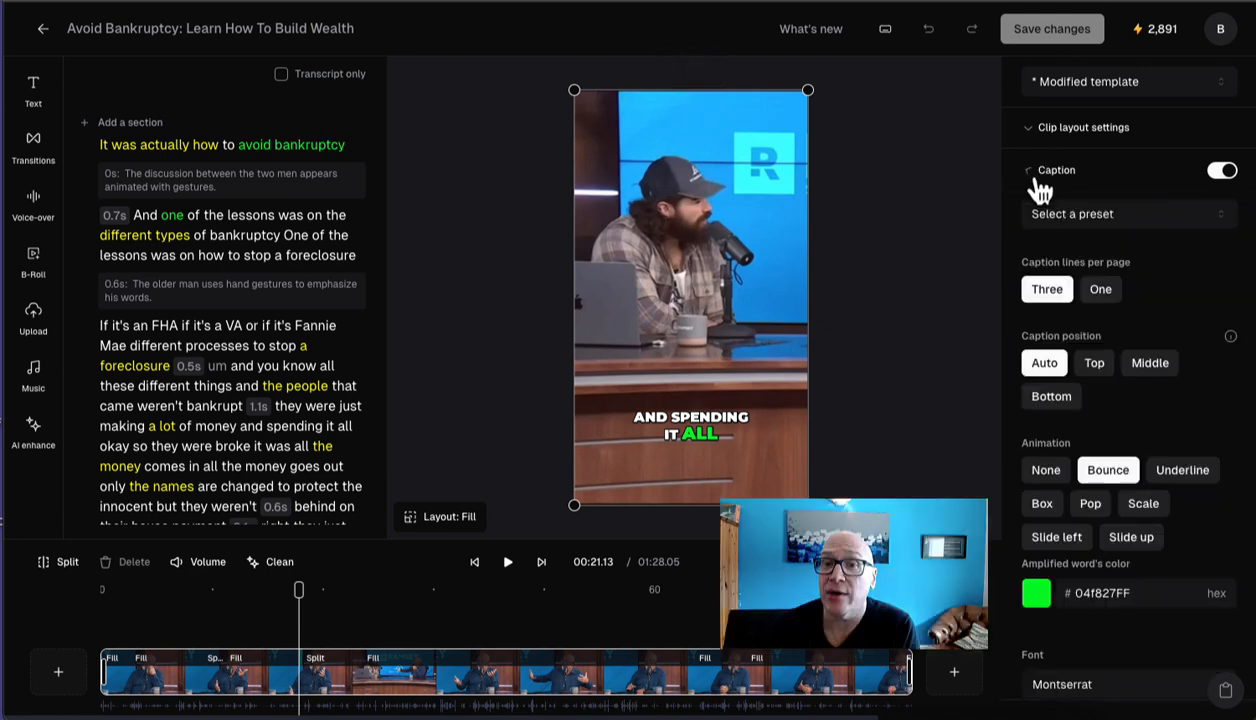
scroll(1045, 466, down, 3)
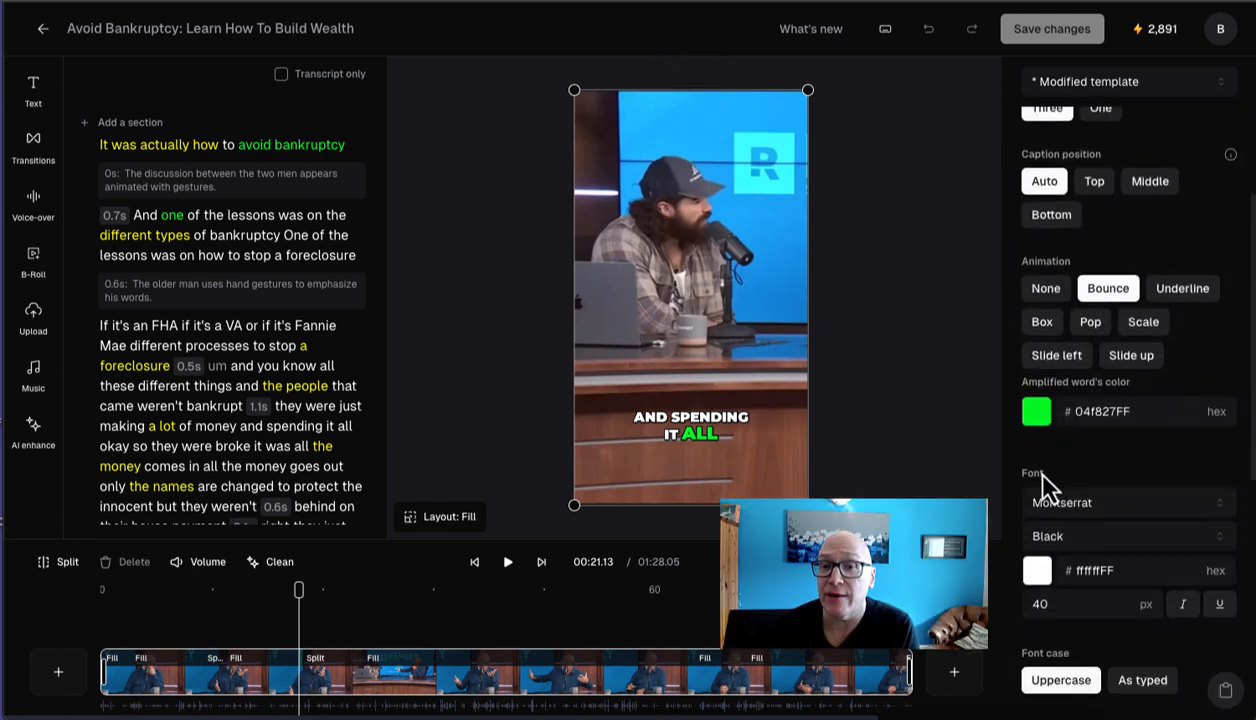
click(1037, 413)
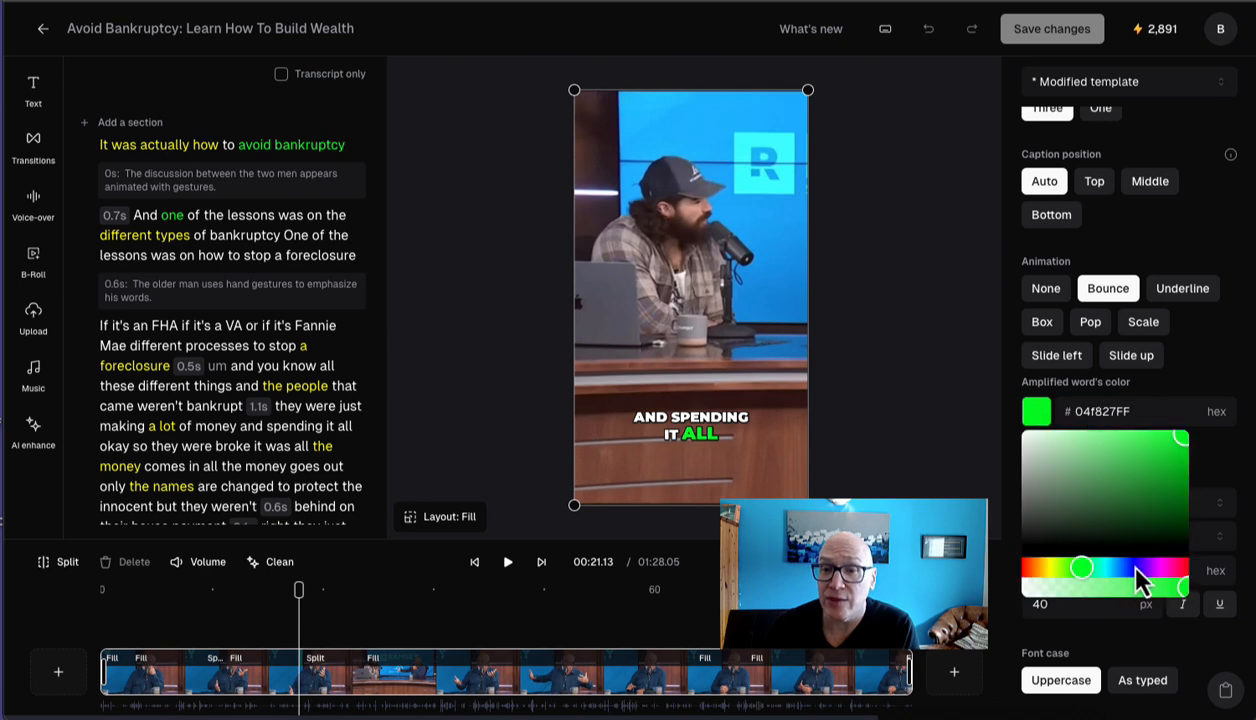
click(1135, 569)
drag(1121, 513, 1175, 440)
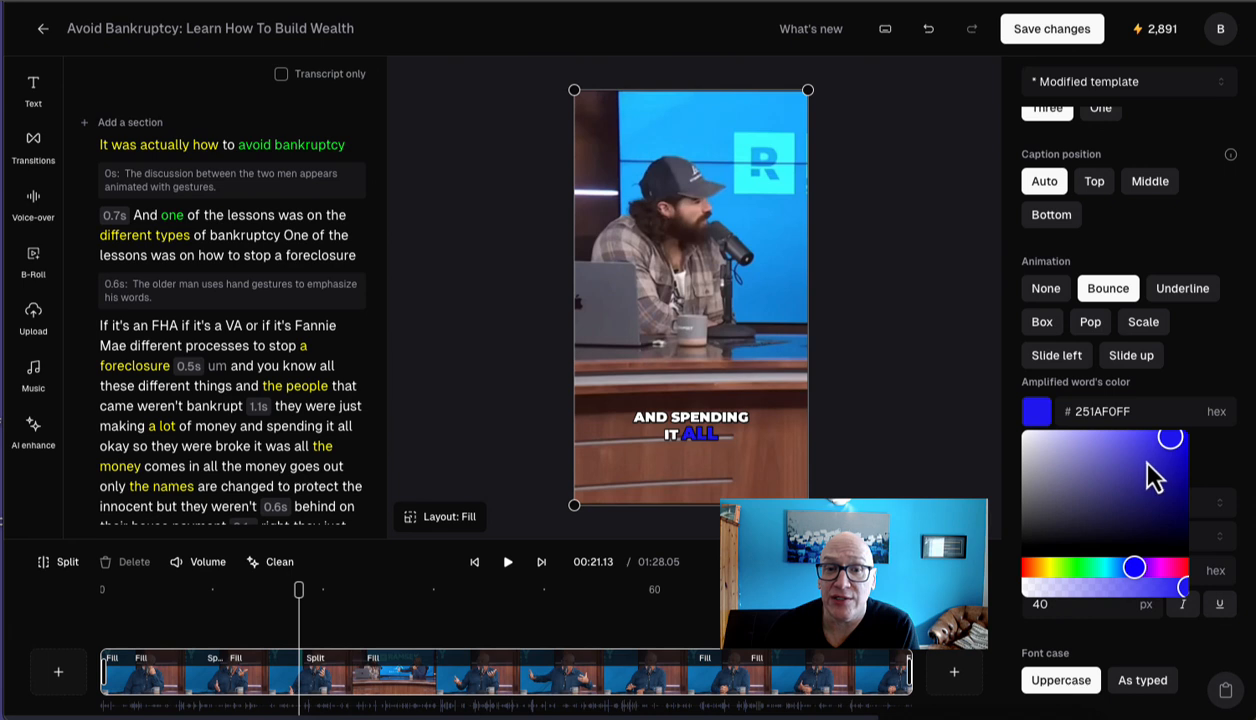
drag(1125, 543, 1121, 436)
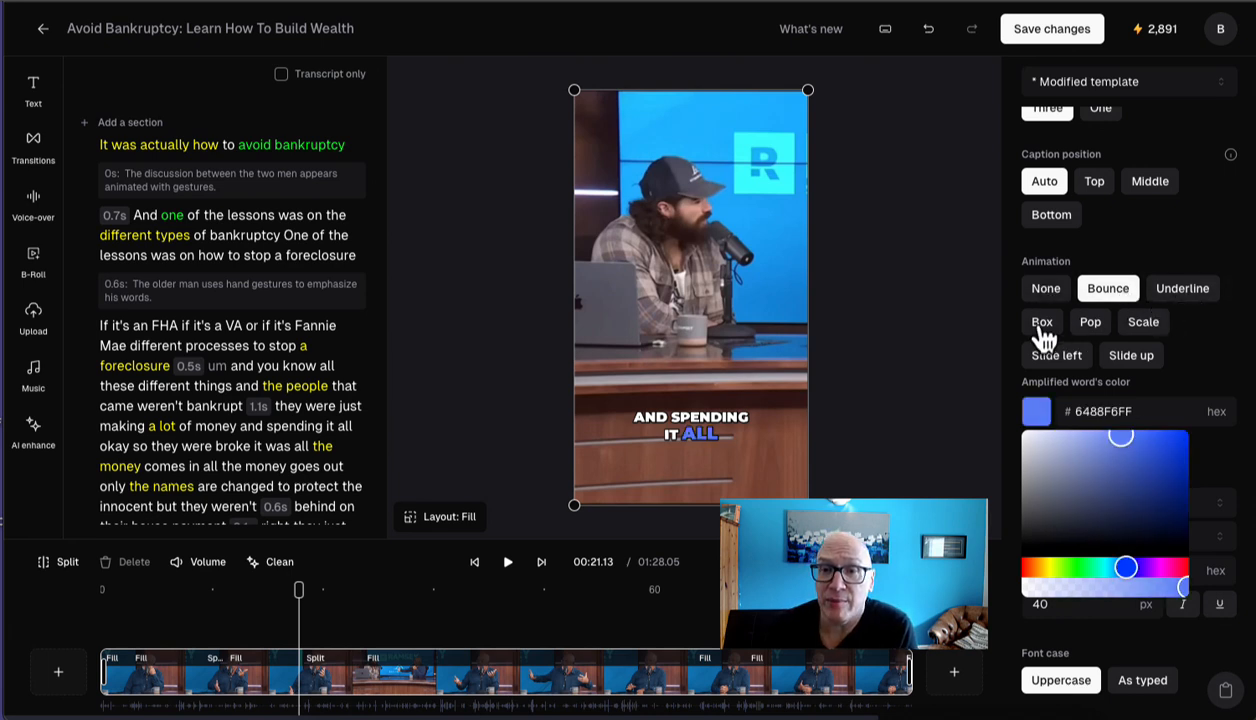
Step: Try the Top, Middle and Bottom caption positions, and restore Auto
scroll(1073, 358, up, 3)
click(1094, 364)
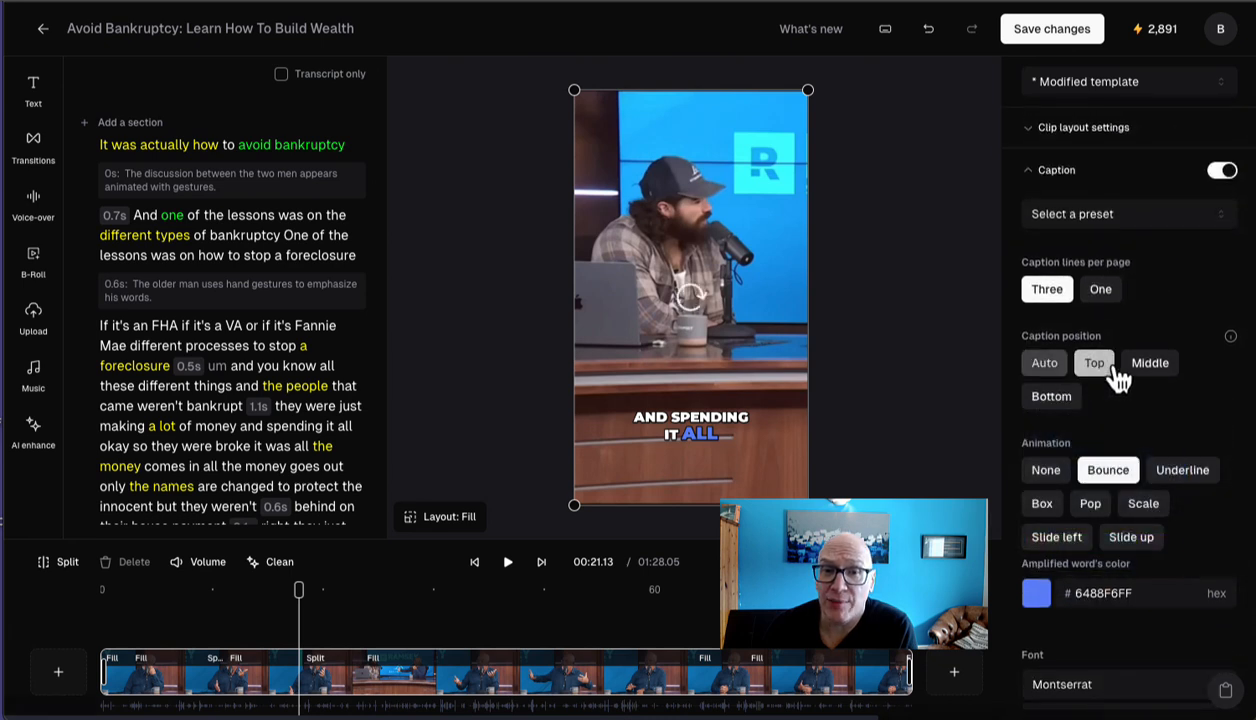
click(1146, 370)
click(1062, 398)
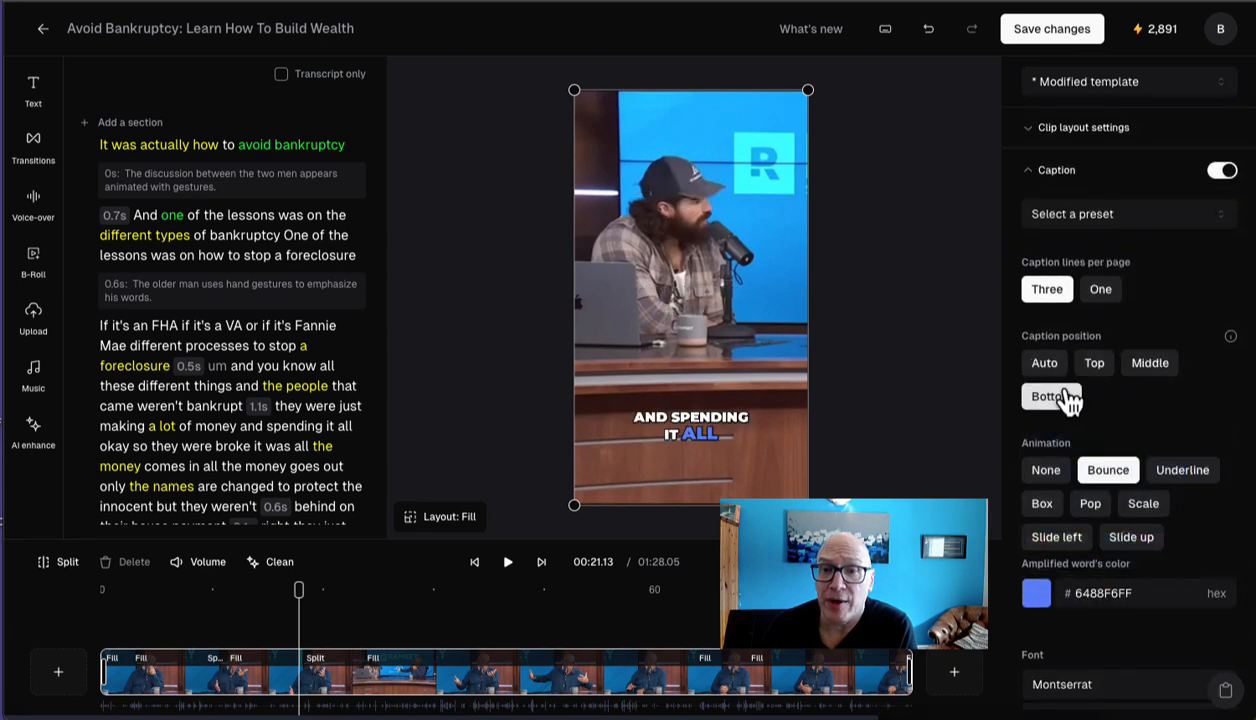
click(1050, 368)
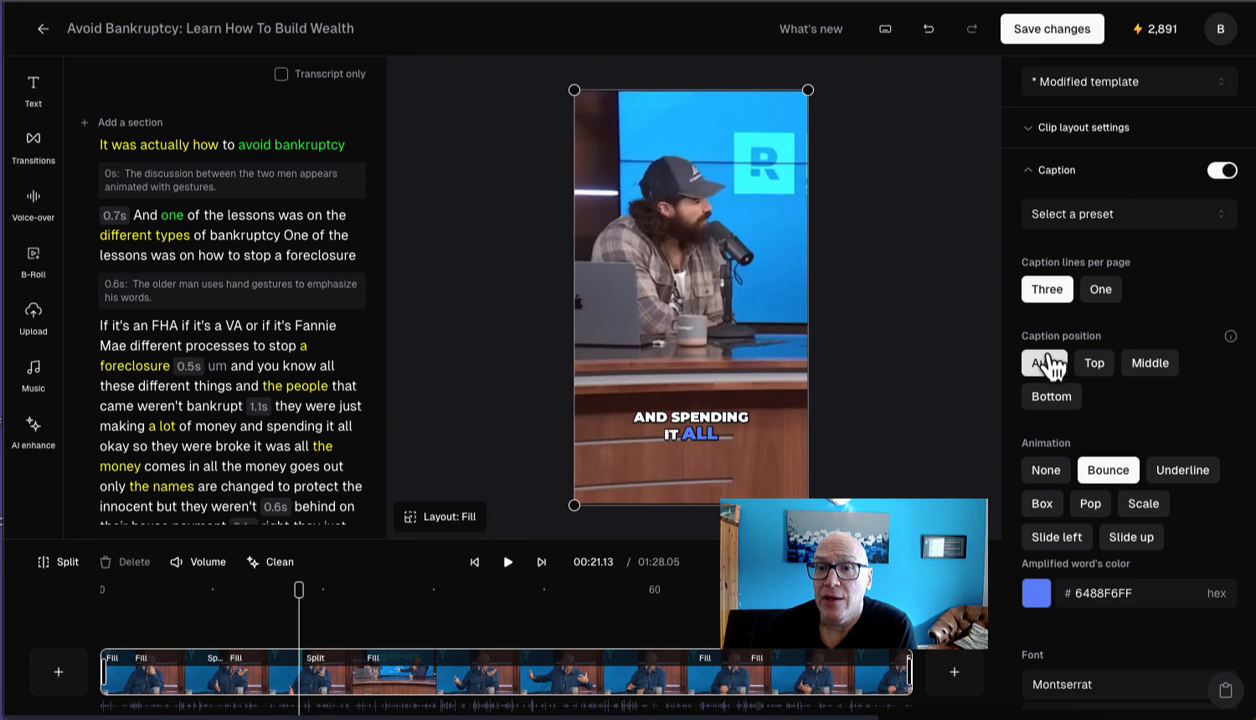
Step: Expand the clip layout settings and examine the aspect ratio, auto layout and crop options
click(1031, 130)
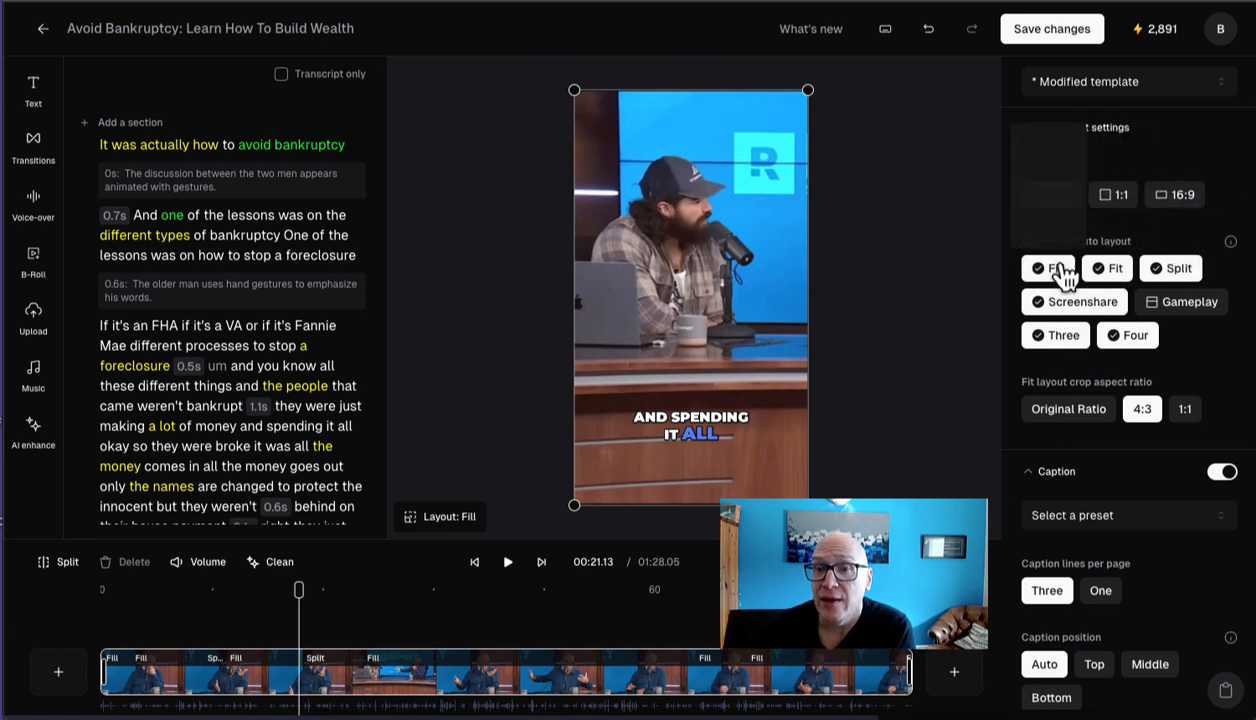
scroll(1075, 338, down, 1)
scroll(1075, 338, down, 10)
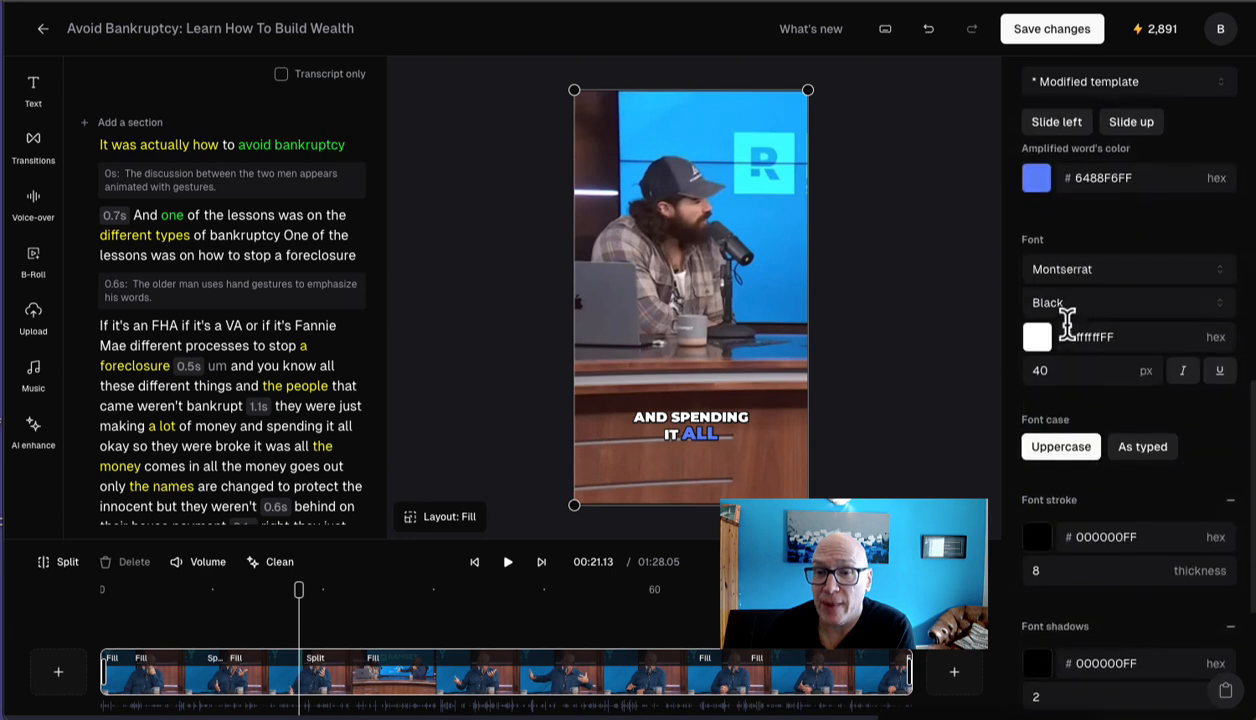
Step: Change the caption font to Bangers and set its size to 60 px
scroll(1066, 320, up, 3)
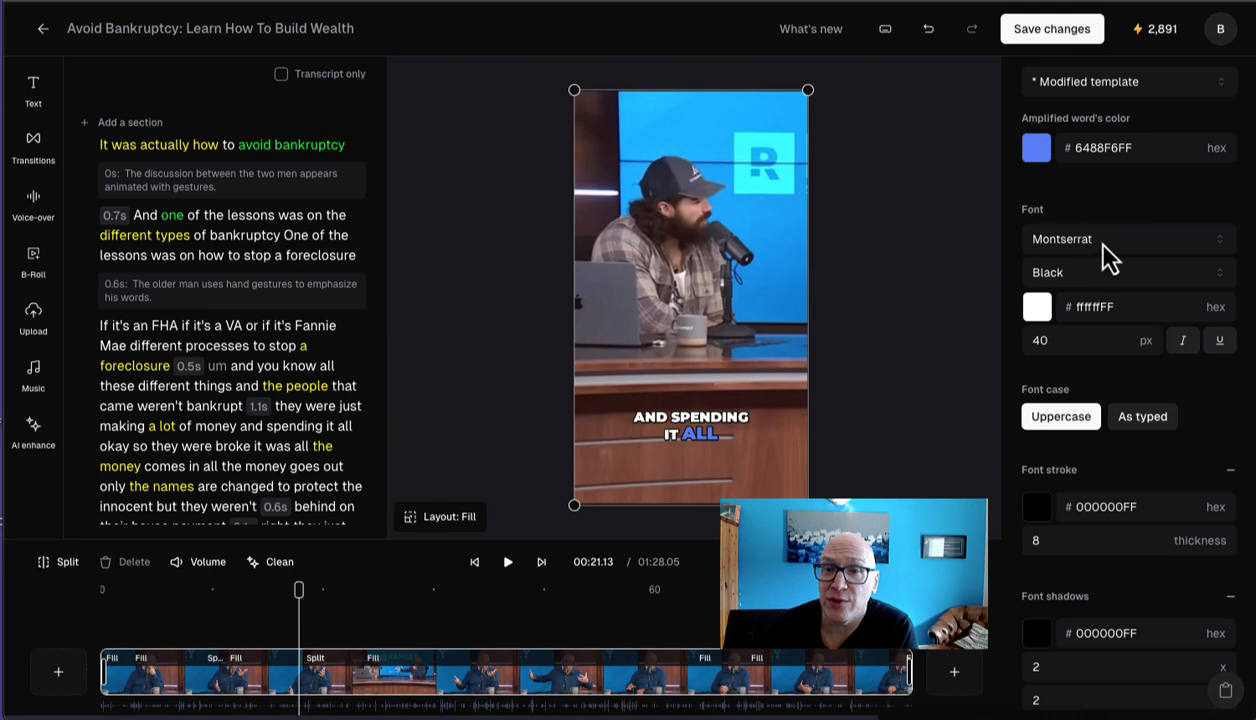
click(1107, 250)
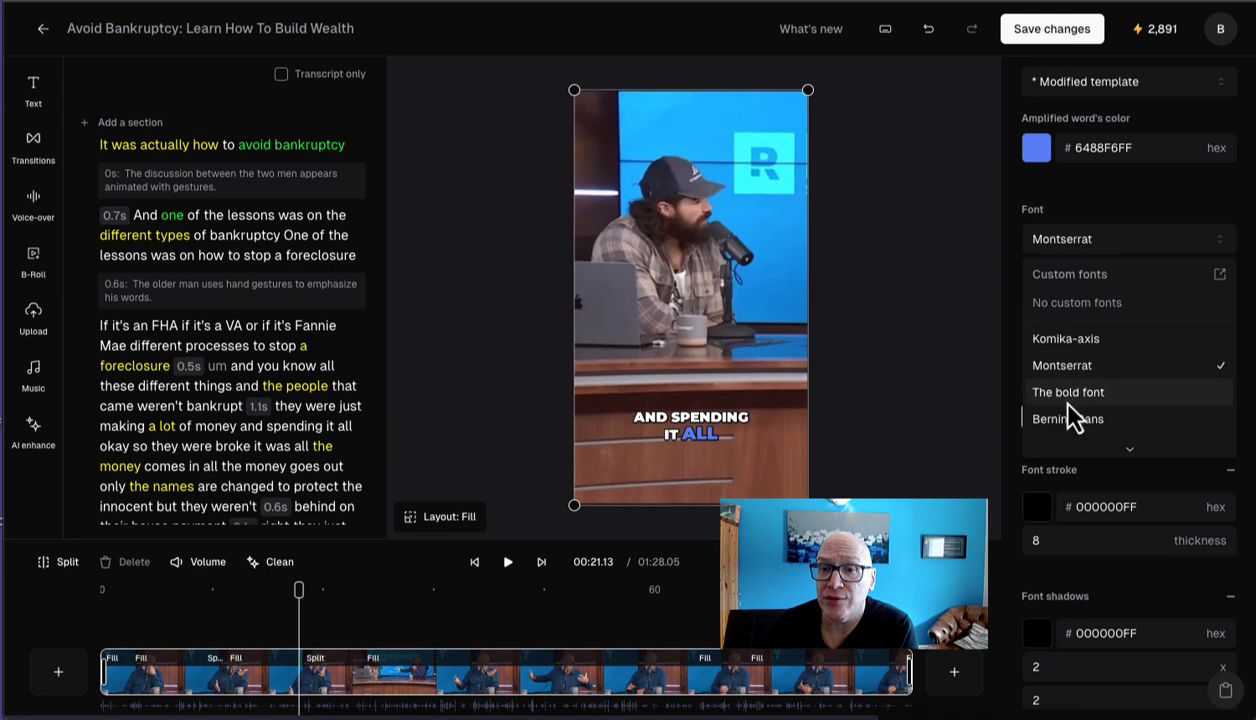
scroll(1067, 385, down, 3)
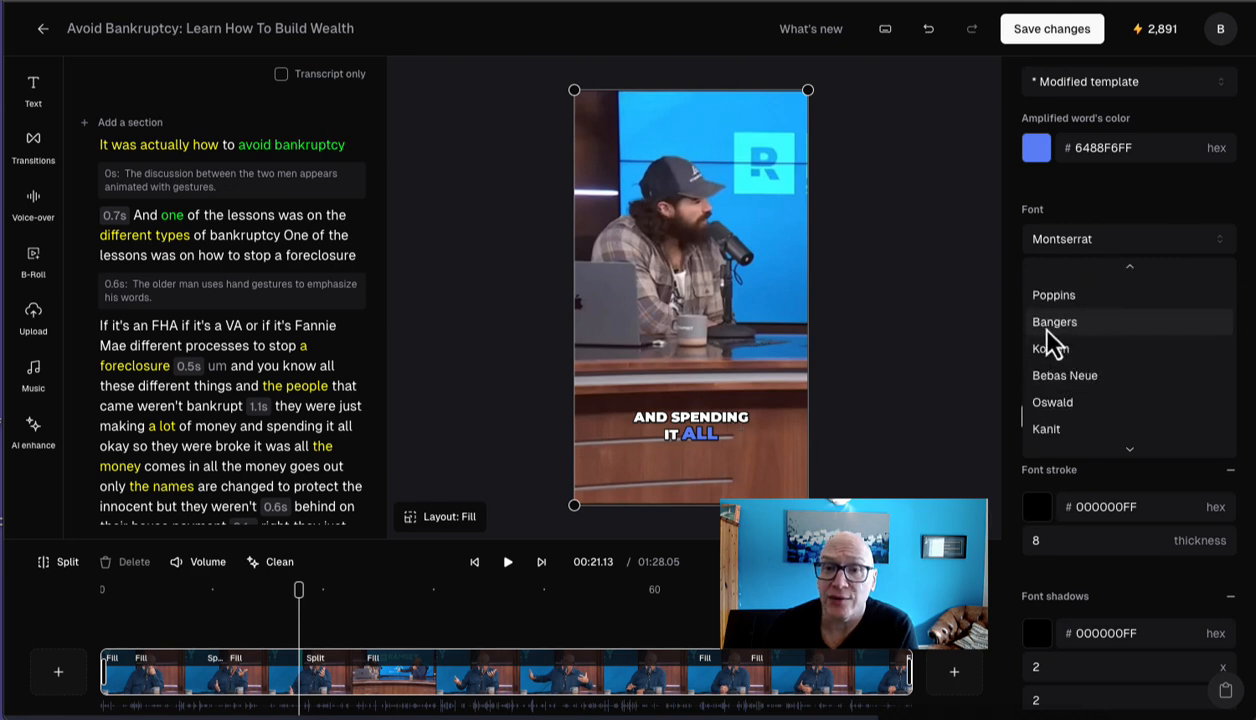
click(1048, 330)
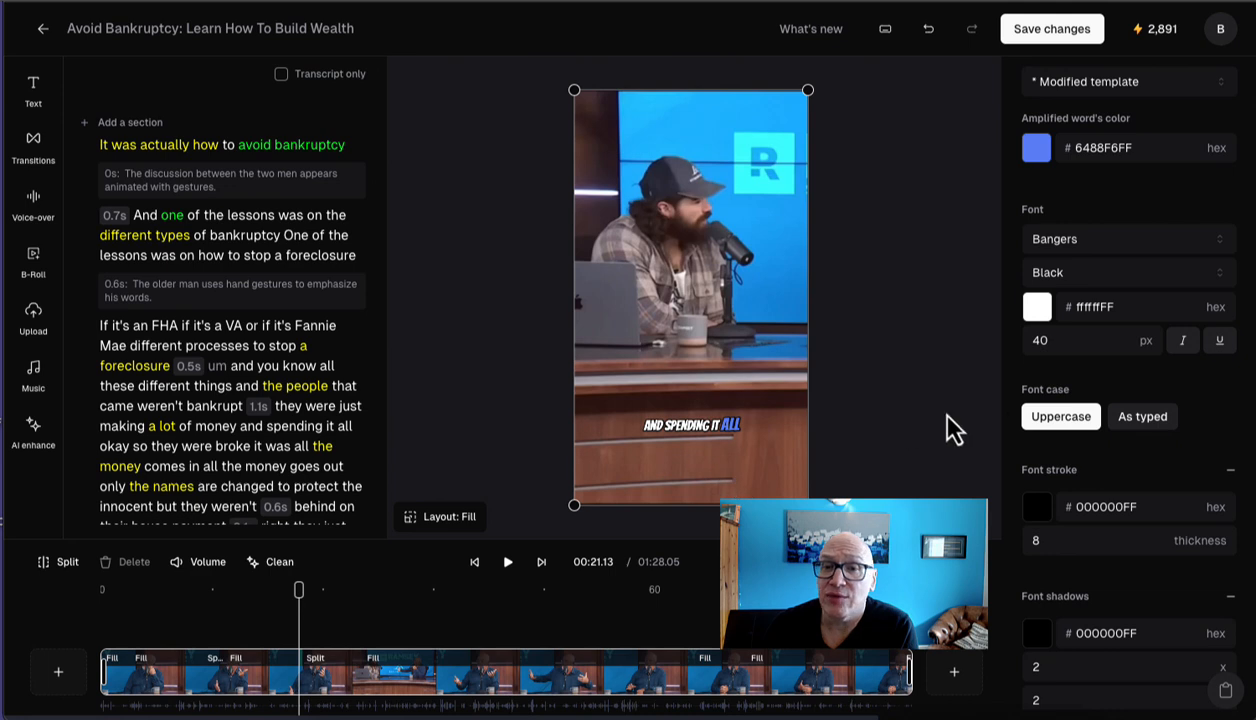
drag(1063, 340, 1020, 347)
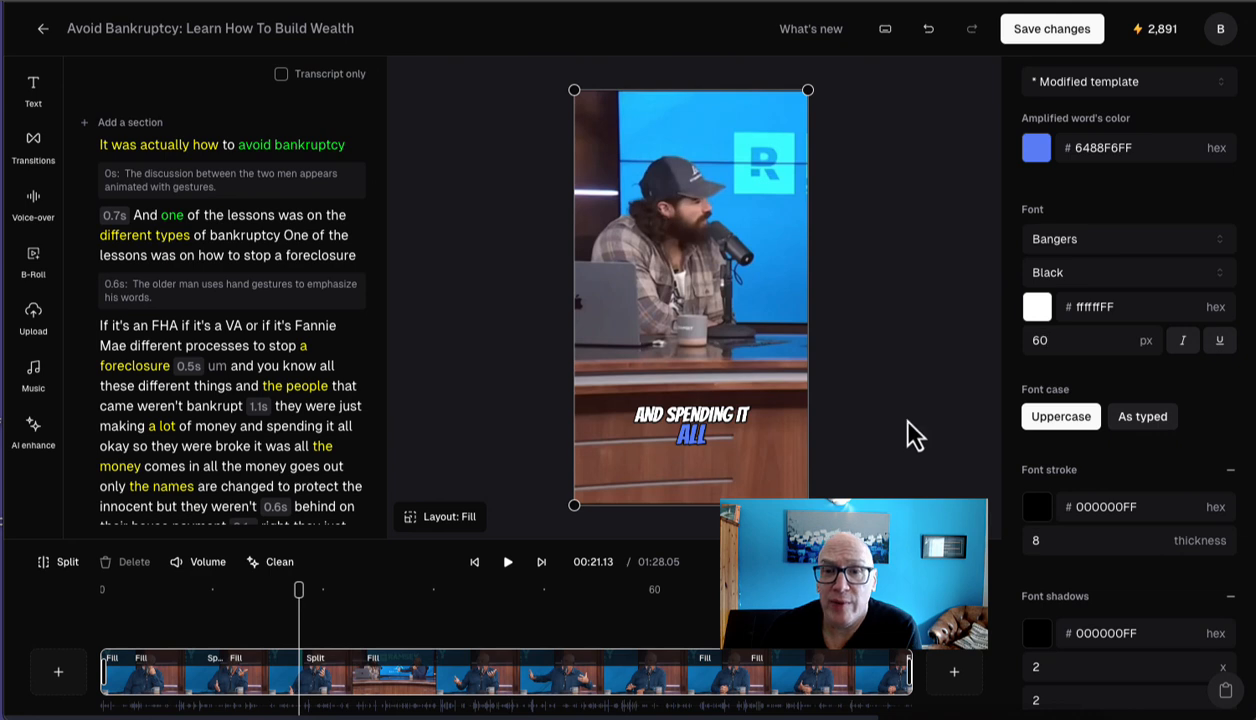
Step: Examine the caption's font case, stroke and shadow settings, the AI keywords highlighter colors and the static overlay settings
scroll(1043, 398, down, 1)
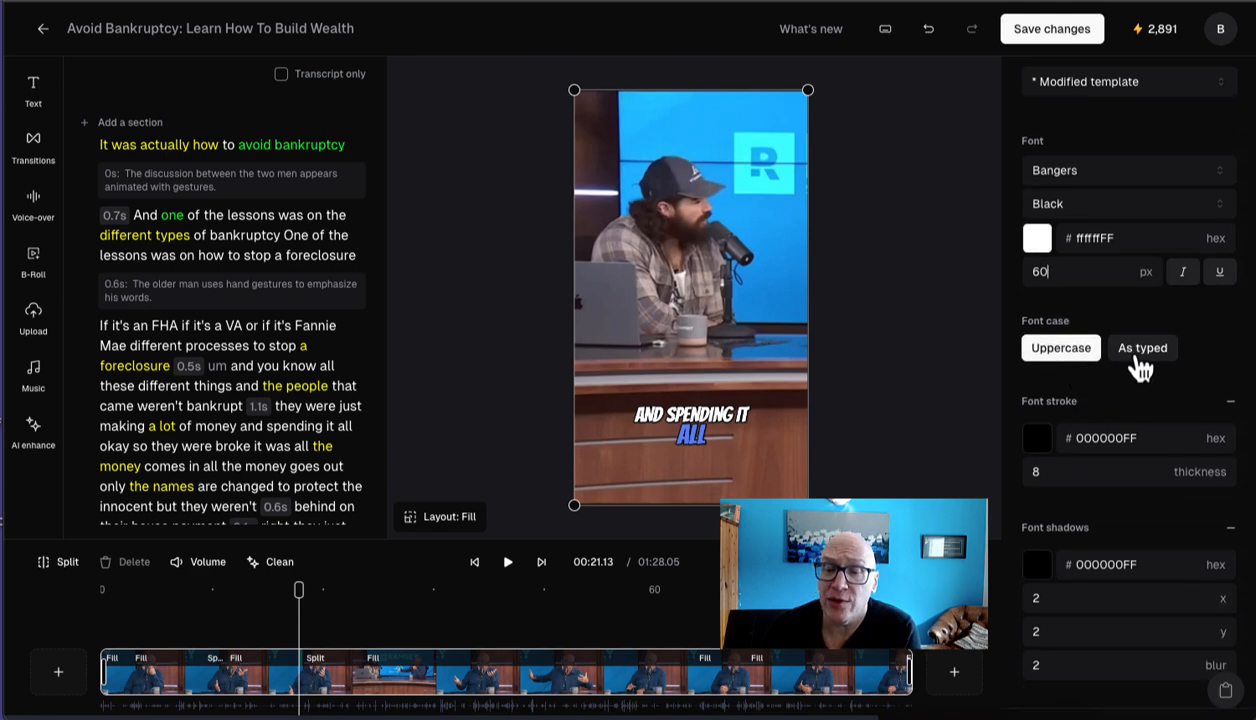
scroll(1124, 384, down, 3)
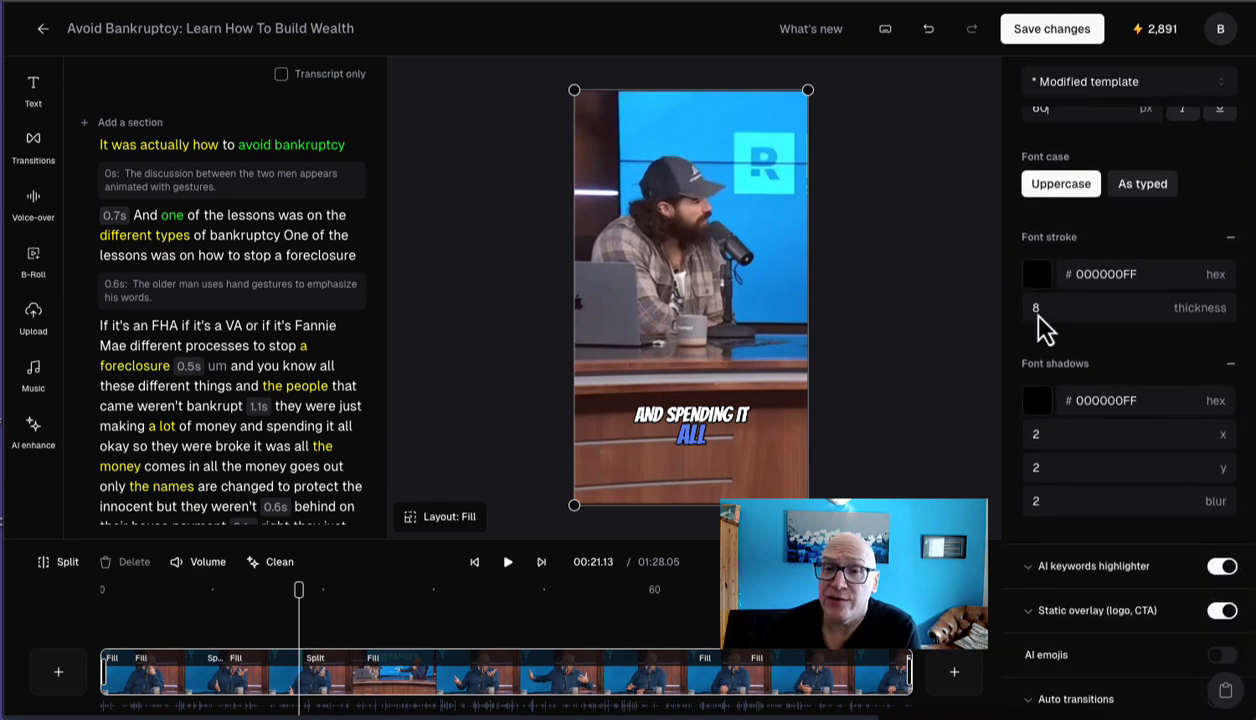
click(1030, 562)
scroll(1031, 570, down, 1)
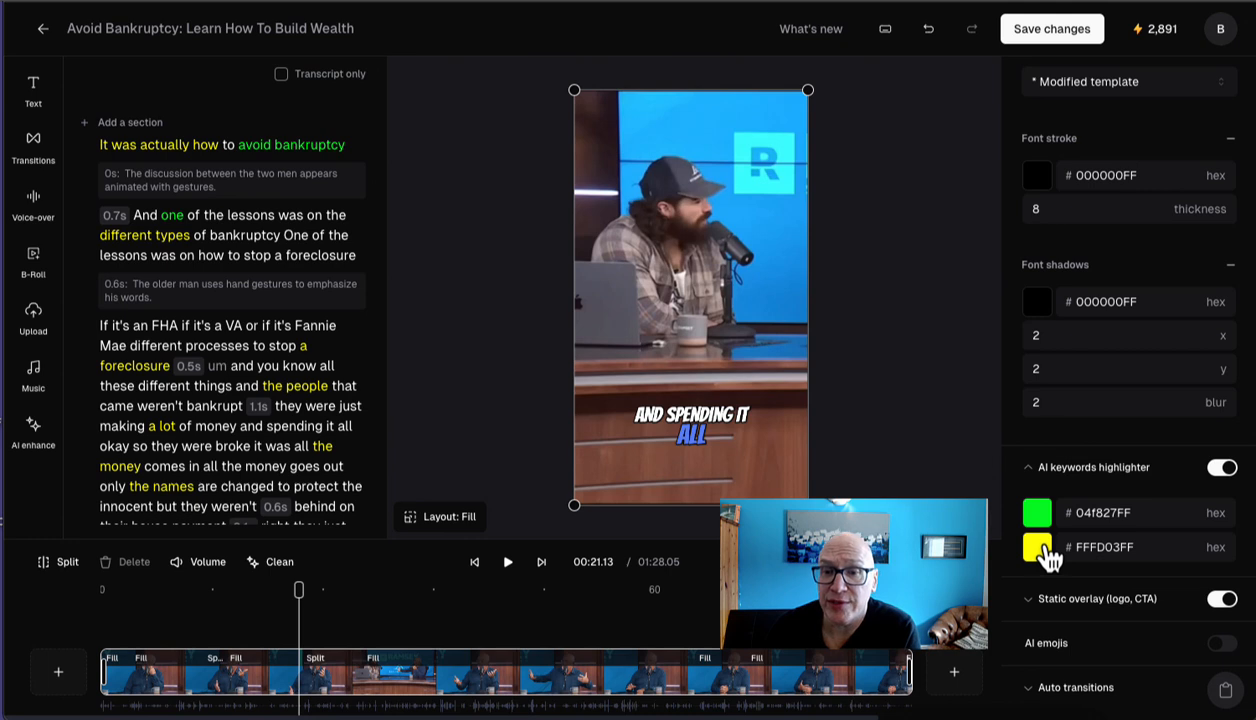
click(1025, 602)
click(1024, 601)
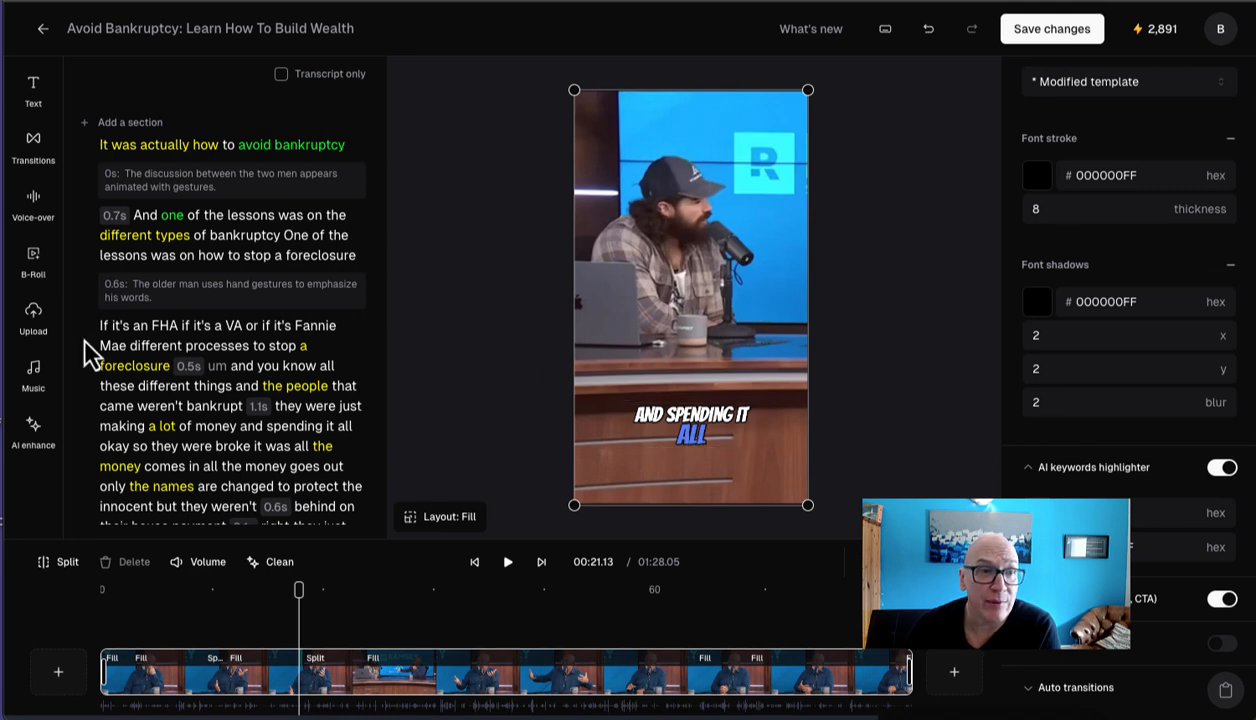
Step: Auto-generate stock B-Roll for the clip and browse the alternative footage offered for the marital conflict segment
click(40, 272)
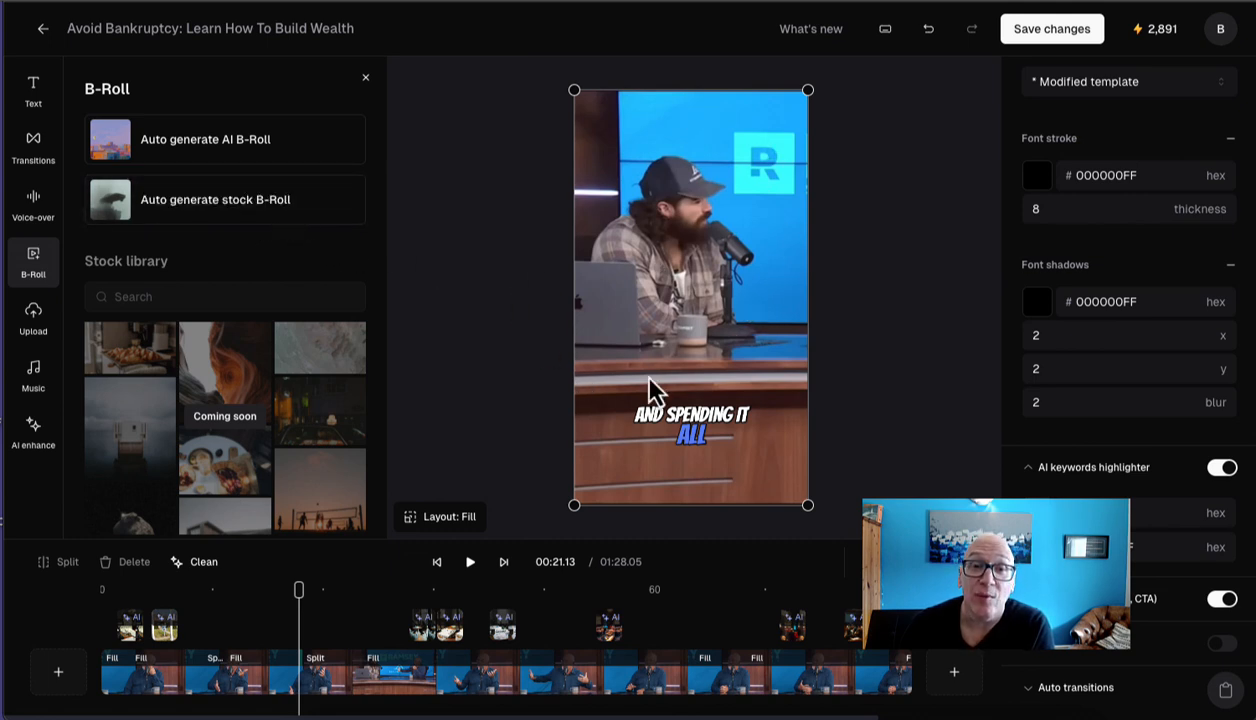
click(244, 212)
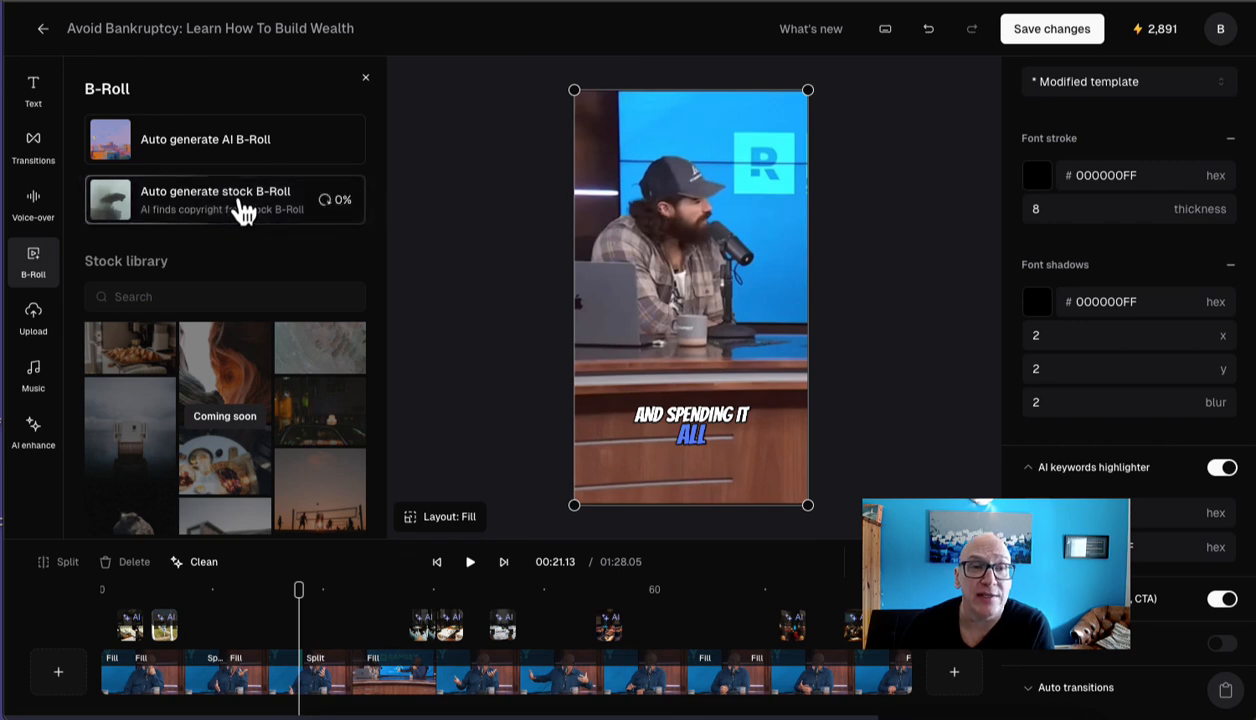
scroll(300, 432, down, 5)
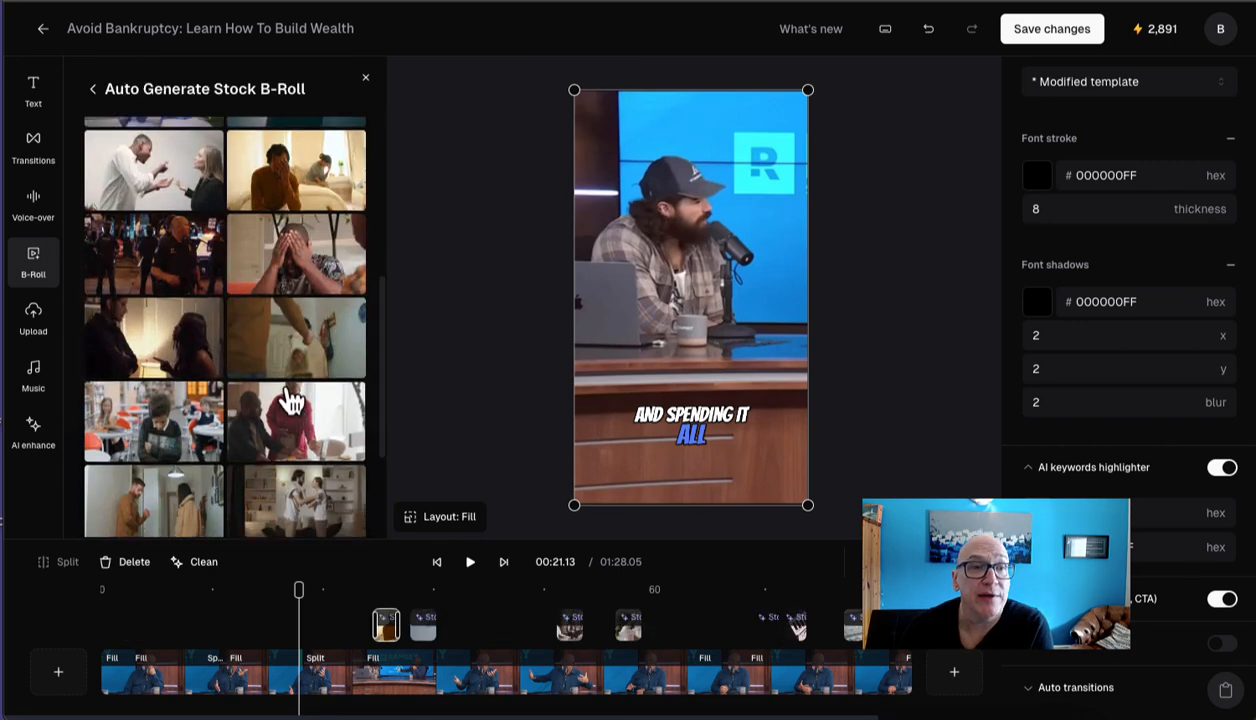
scroll(213, 253, up, 5)
scroll(174, 322, down, 1)
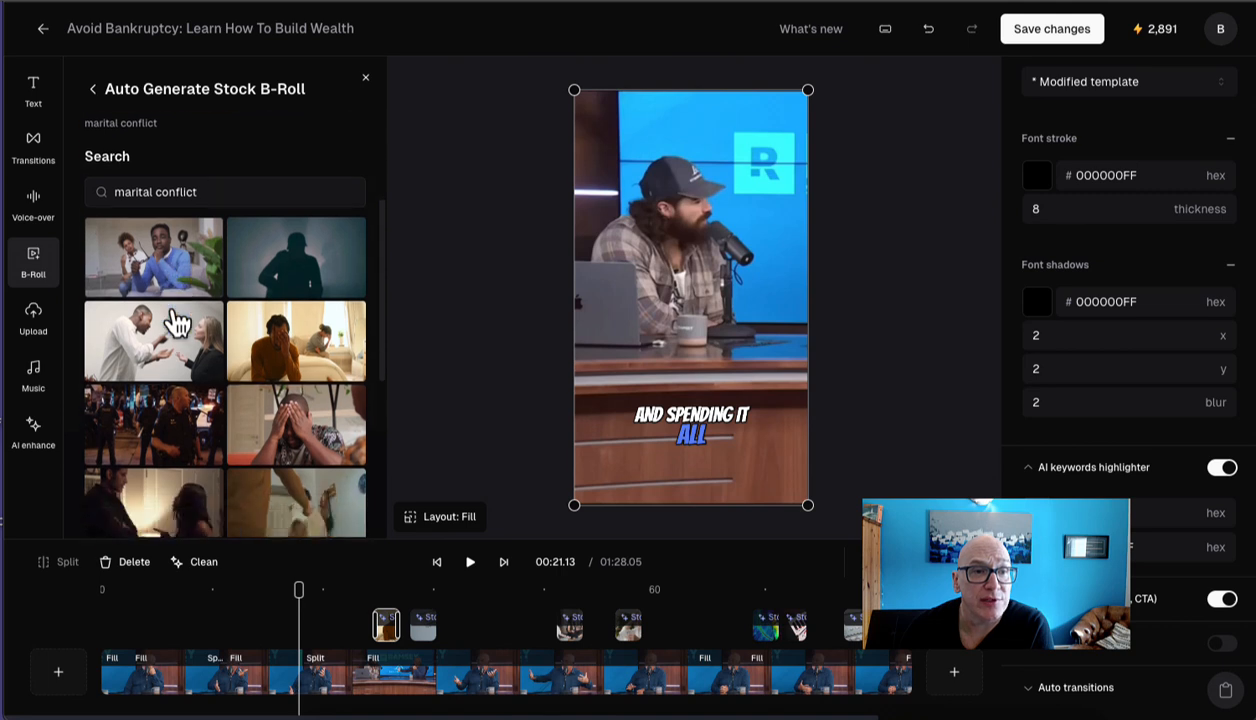
scroll(174, 322, up, 2)
scroll(176, 320, up, 2)
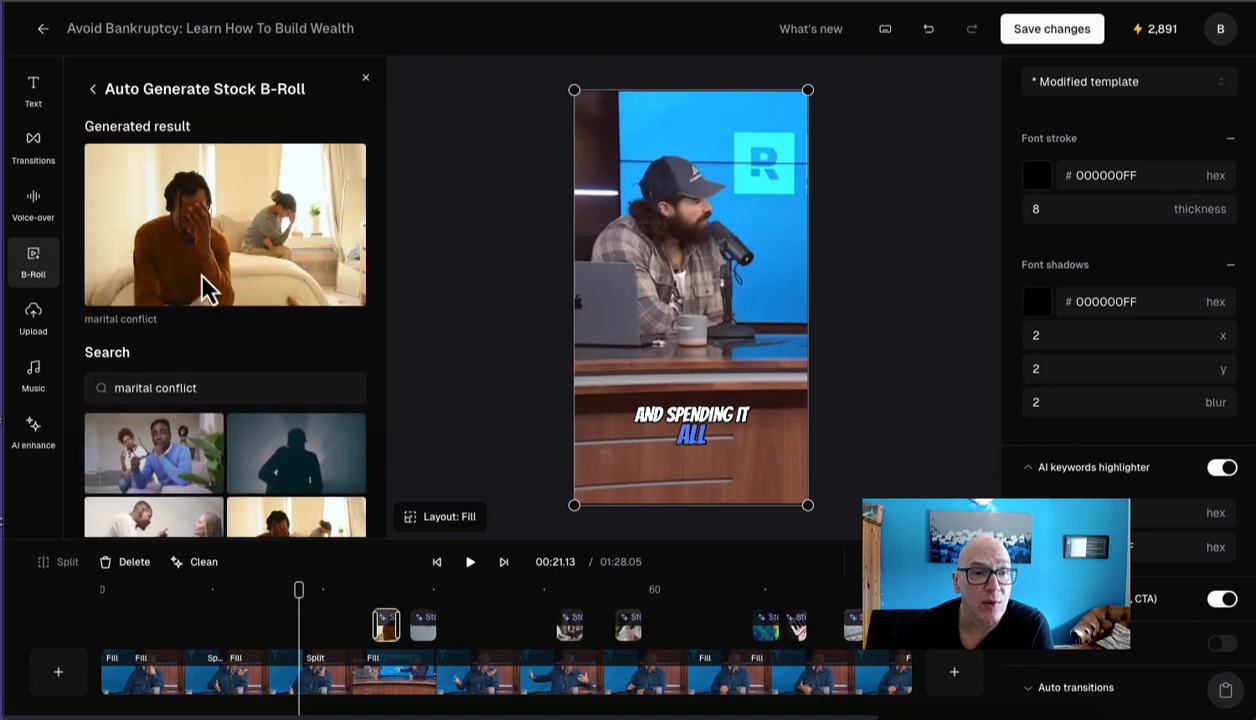
scroll(228, 508, down, 5)
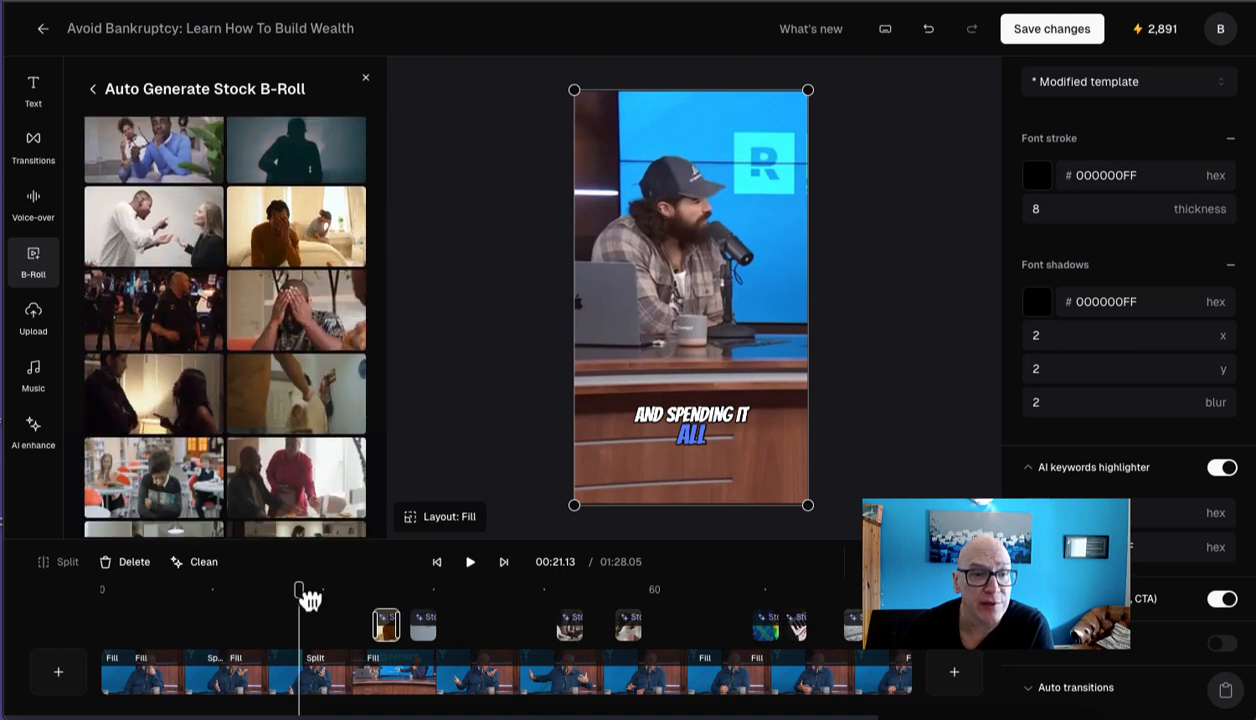
Step: Scrub through the timeline to about 01:11 to preview the generated stock B-Roll in the clip
drag(303, 592, 767, 622)
click(355, 603)
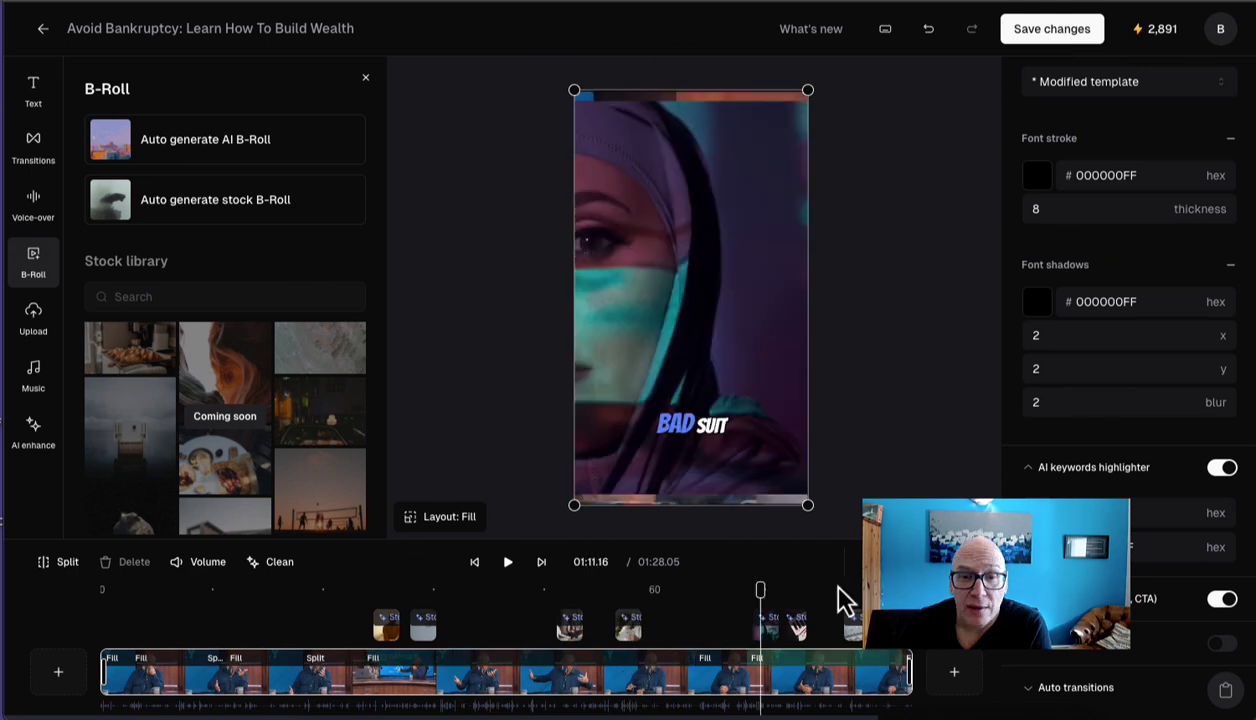
click(846, 587)
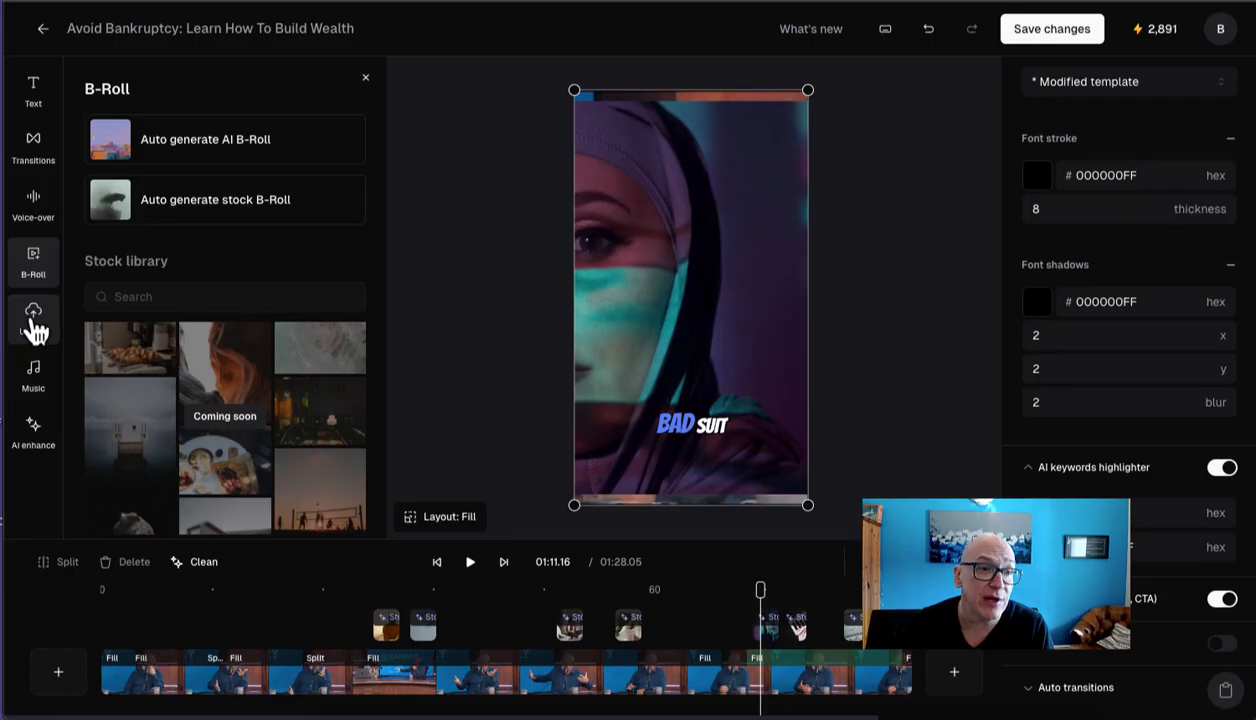
Step: Look through the upload, music and AI enhance options, and save the changes to the clip
click(33, 322)
click(35, 372)
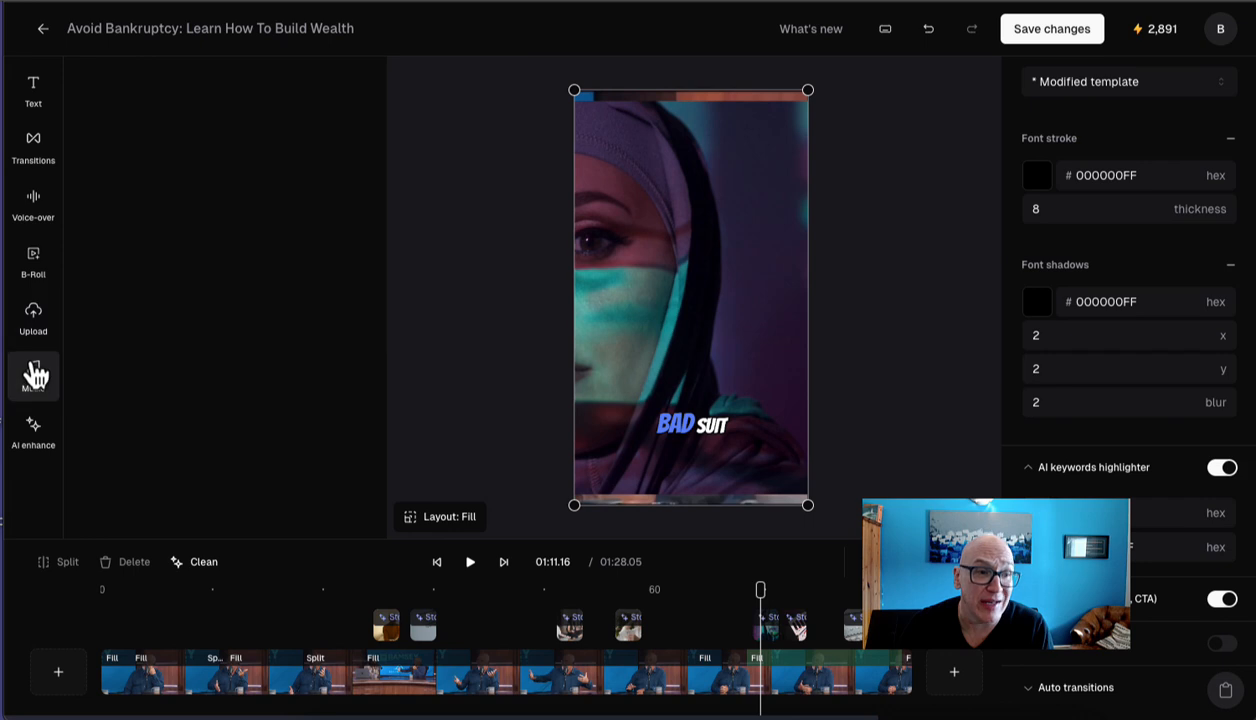
click(33, 430)
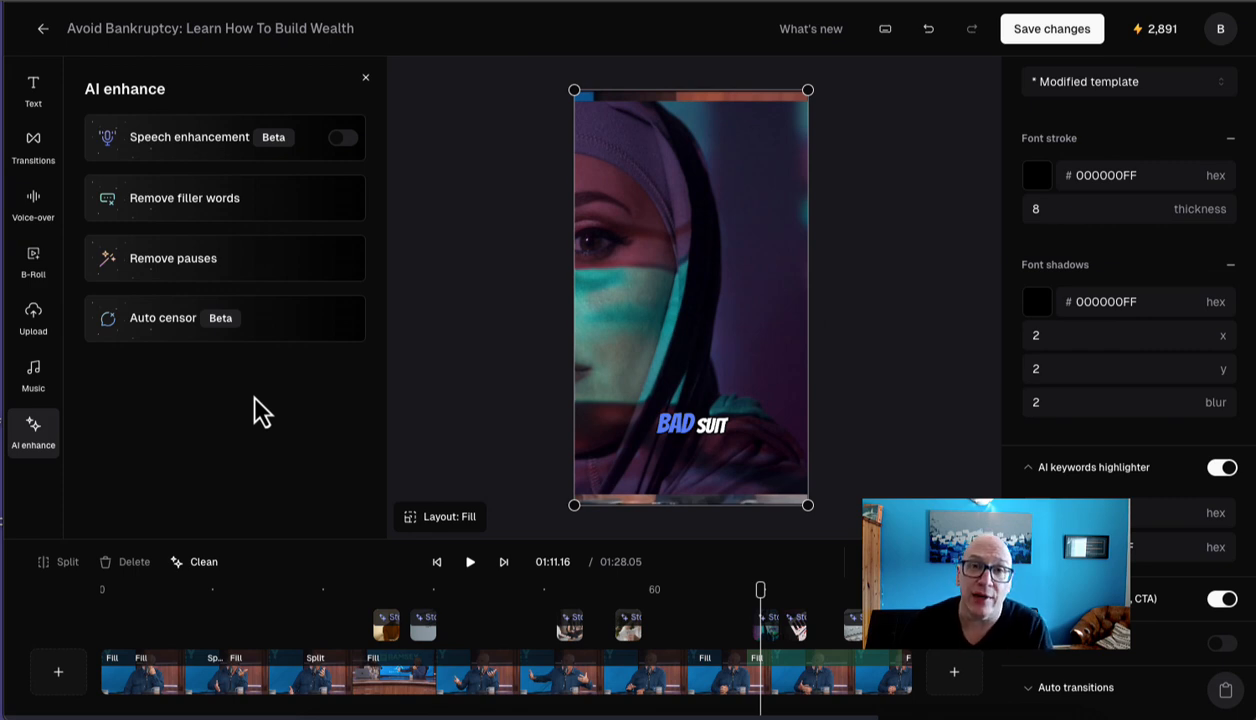
click(1068, 38)
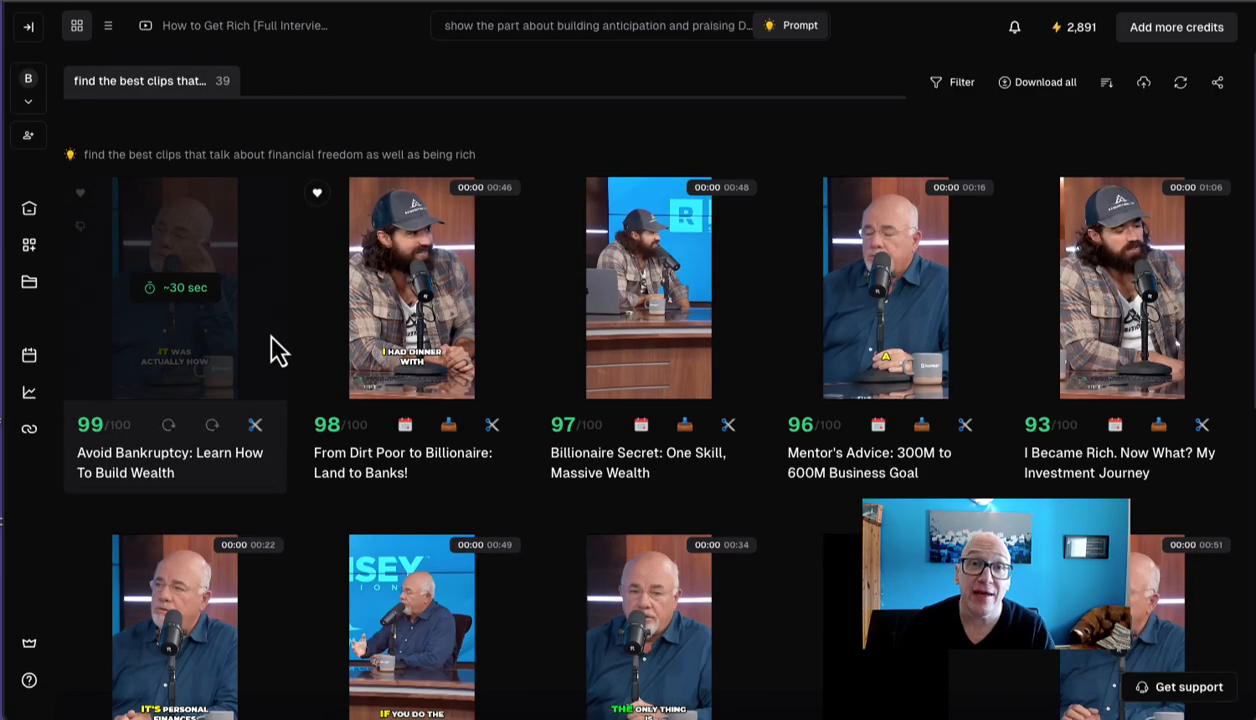